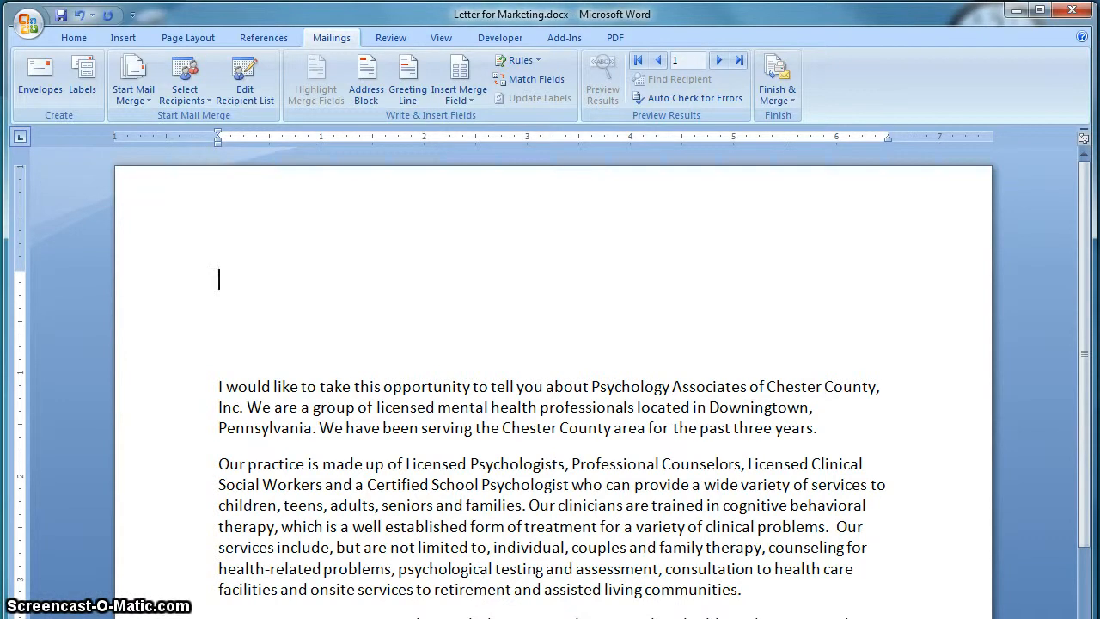
- Link the letter to the Educational Consultants table in Testing Referrals.accdb as its mail merge recipient list
{"action": "scroll", "coordinate": [550, 386], "scroll_direction": "down", "scroll_amount": 6}
{"action": "scroll", "coordinate": [550, 387], "scroll_direction": "up", "scroll_amount": 6}
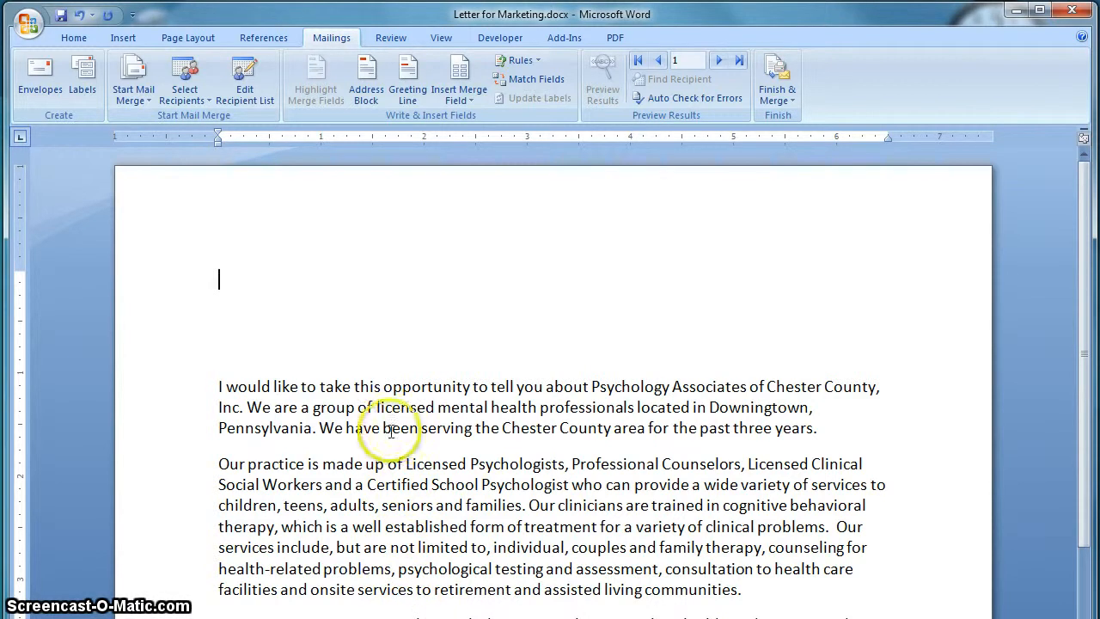
{"action": "left_click", "coordinate": [180, 101]}
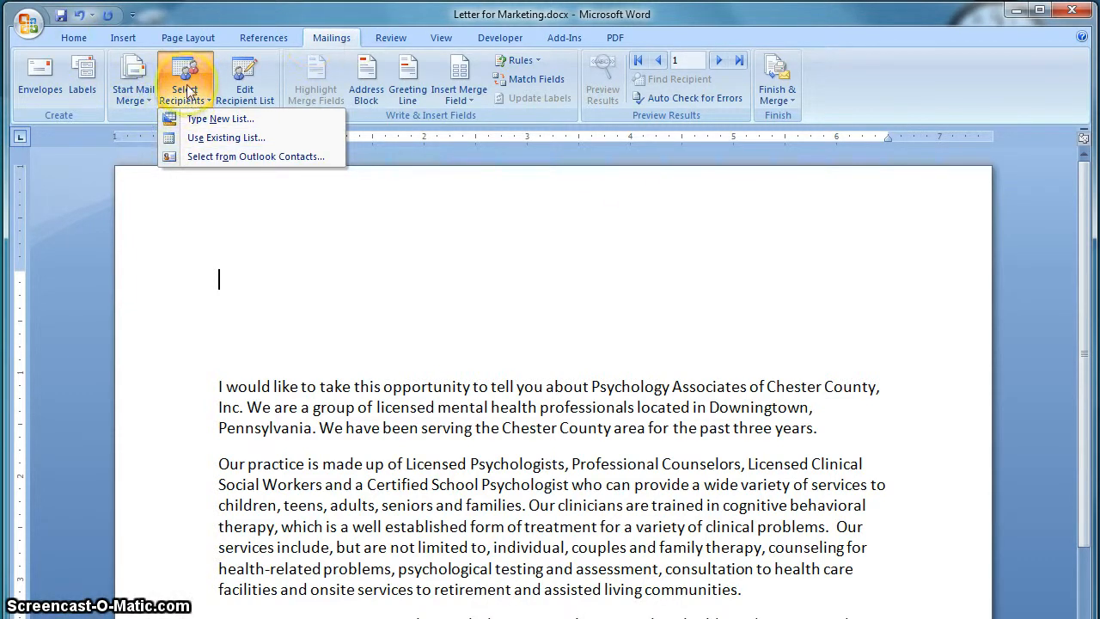
{"action": "left_click", "coordinate": [234, 143]}
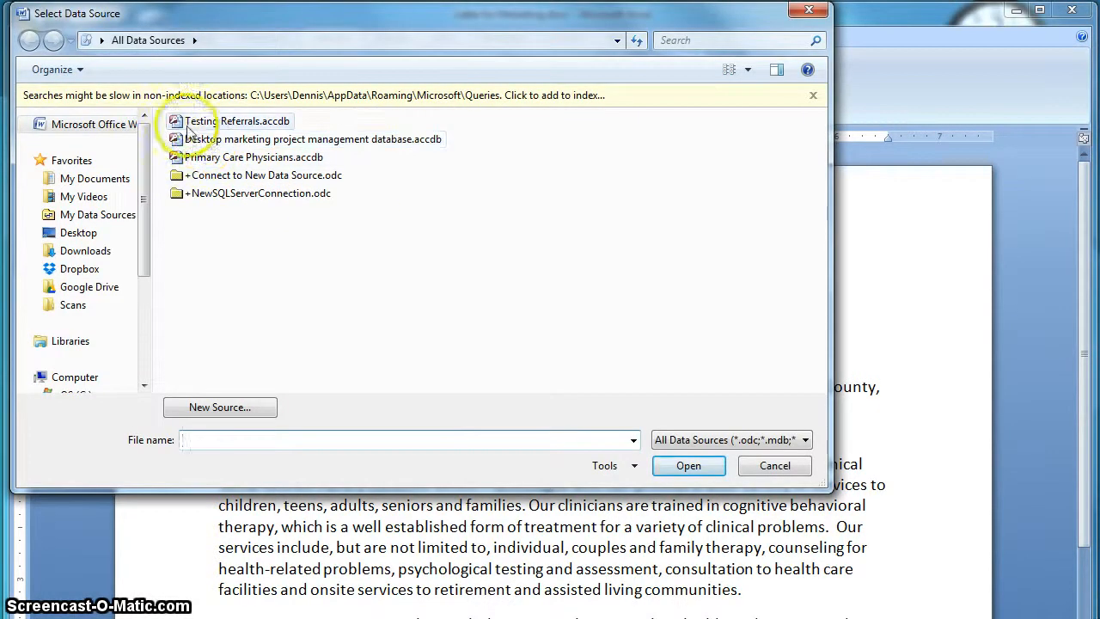
{"action": "left_click", "coordinate": [211, 125]}
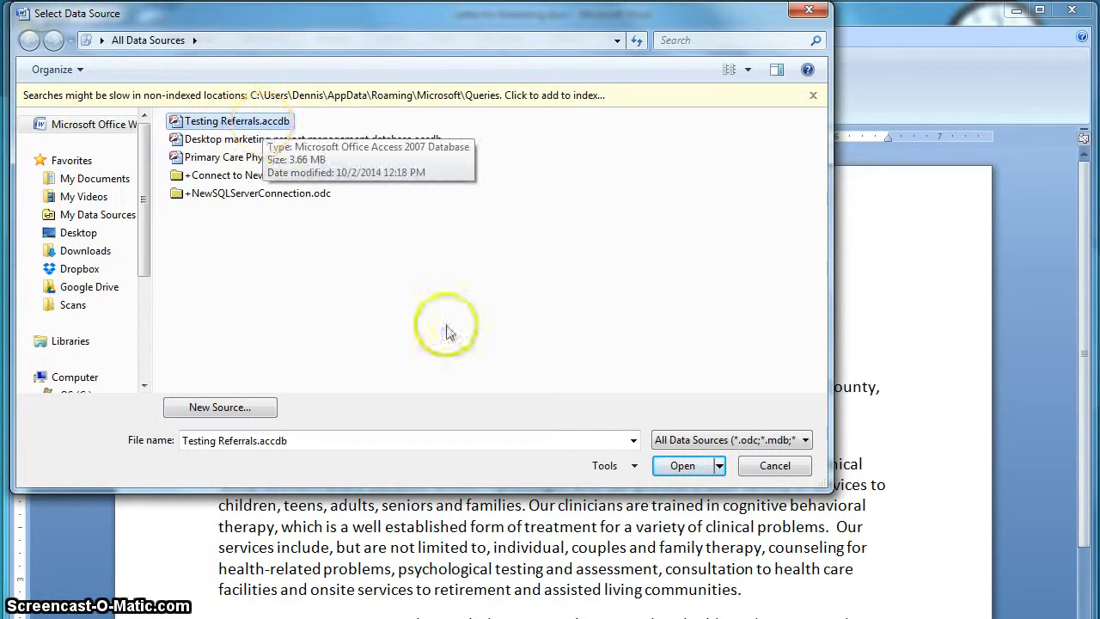
{"action": "left_click", "coordinate": [696, 475]}
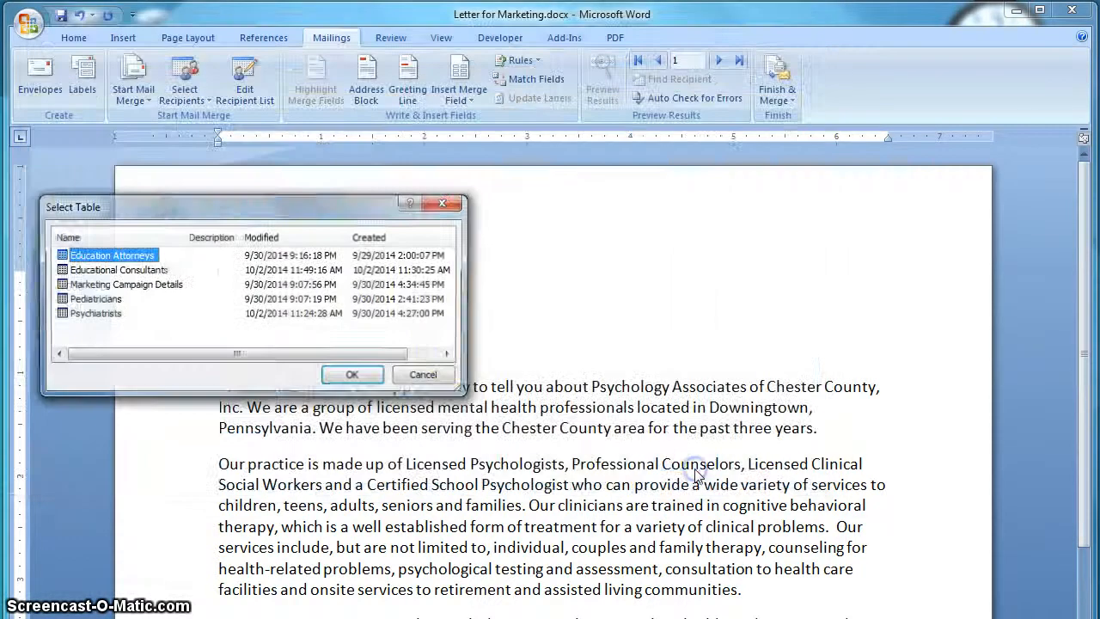
{"action": "left_click_drag", "start_coordinate": [305, 212], "coordinate": [313, 182]}
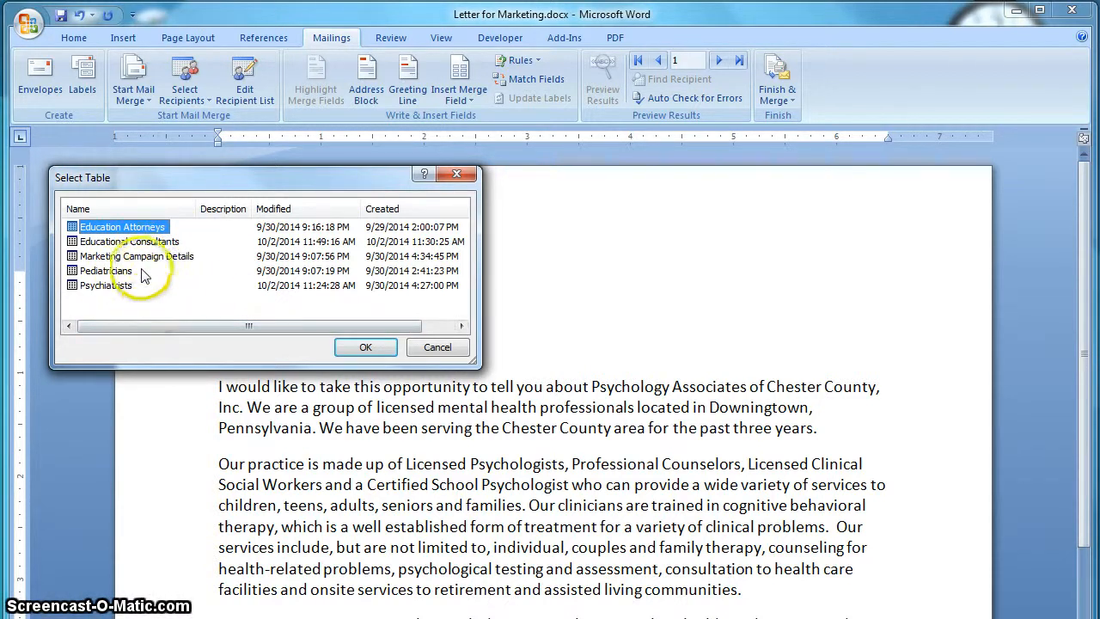
{"action": "left_click", "coordinate": [153, 242]}
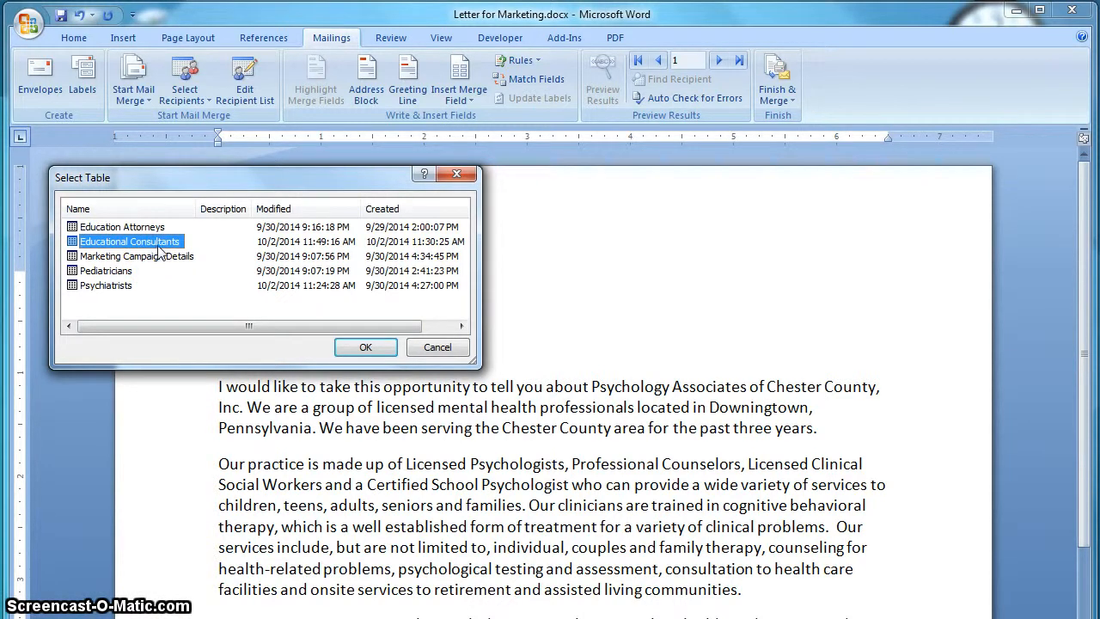
{"action": "left_click", "coordinate": [364, 348]}
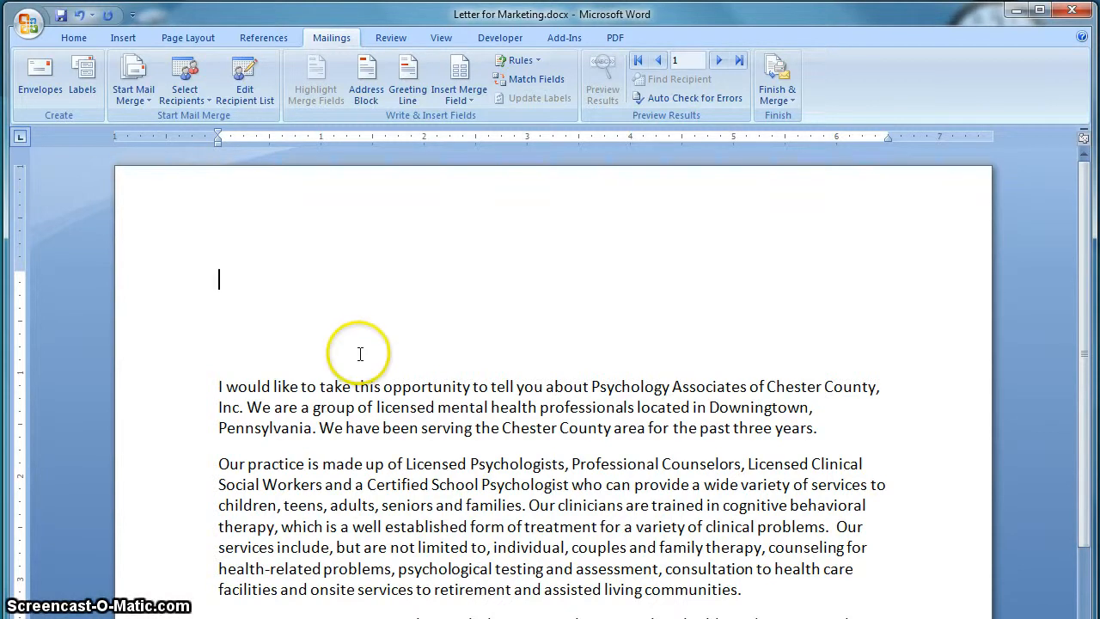
- Insert an address block above the letter body, using the full first name, last name and suffix format and previewing recipients 1 and 2
{"action": "left_click", "coordinate": [373, 107]}
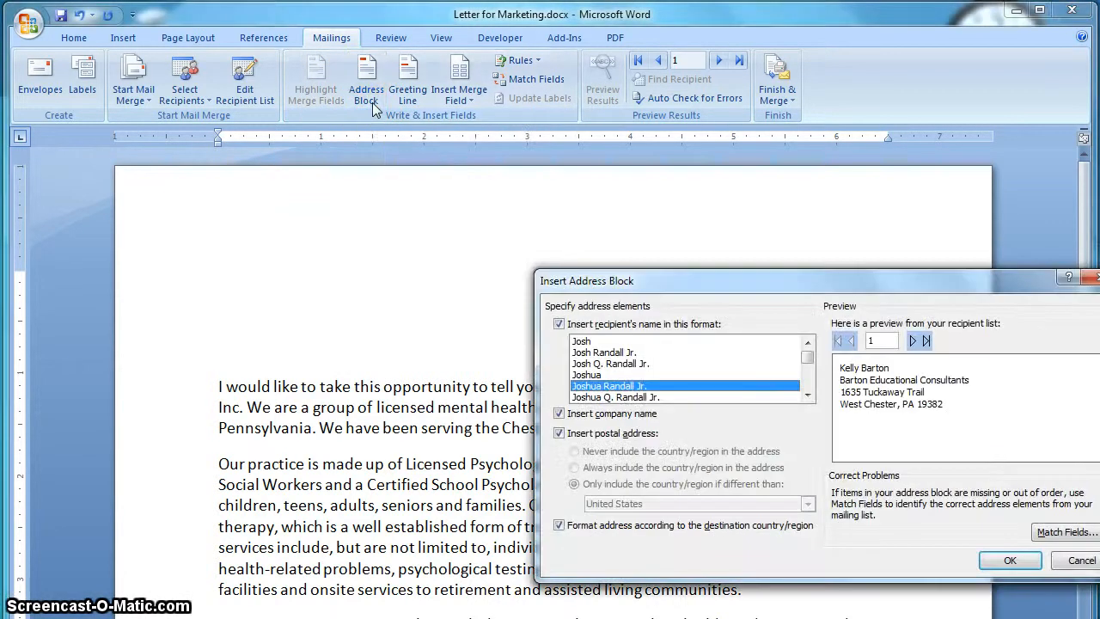
{"action": "left_click_drag", "start_coordinate": [885, 280], "coordinate": [844, 192]}
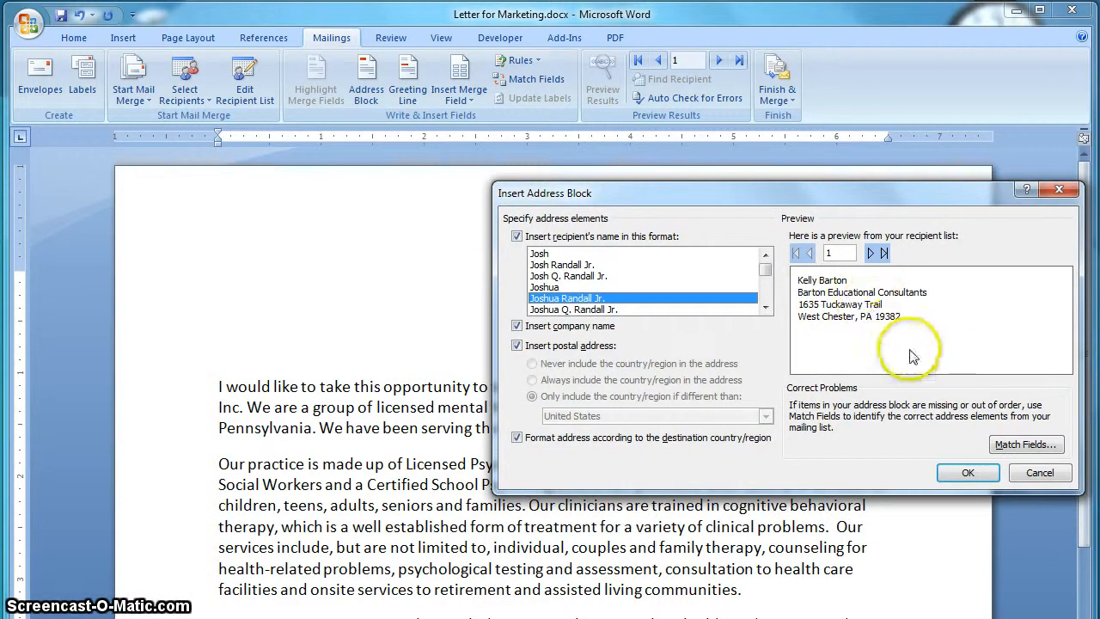
{"action": "left_click", "coordinate": [870, 256]}
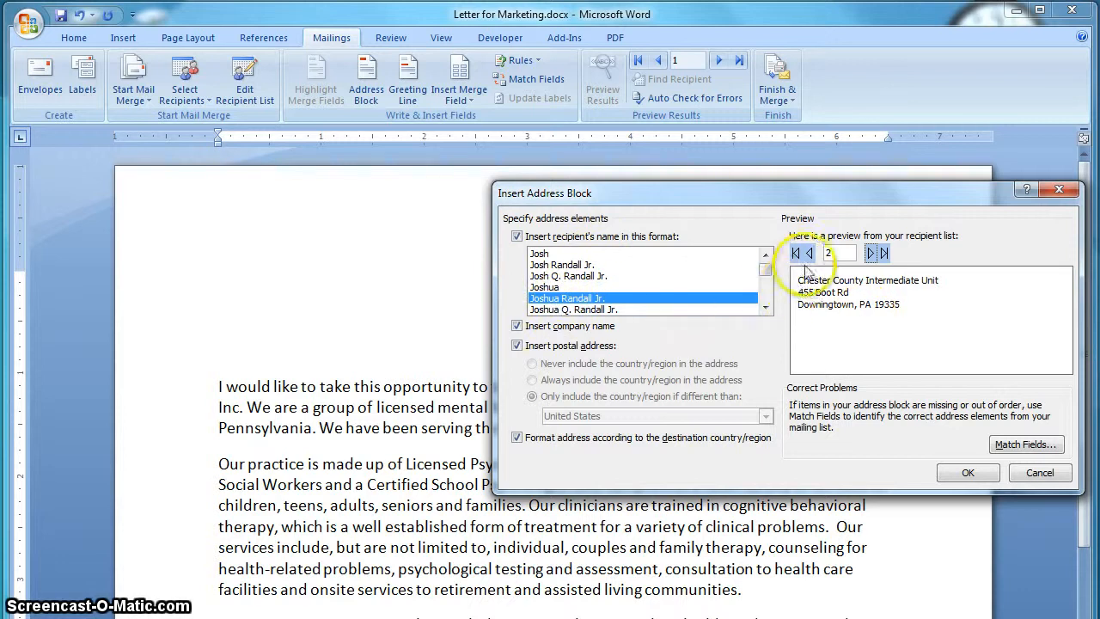
{"action": "left_click", "coordinate": [566, 287]}
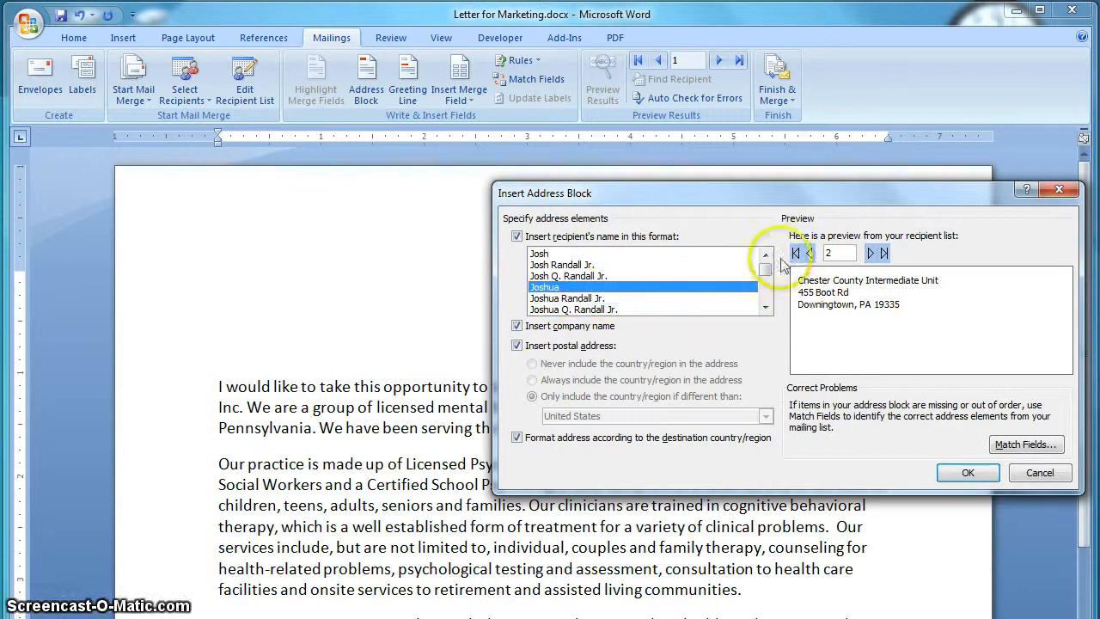
{"action": "left_click", "coordinate": [808, 252]}
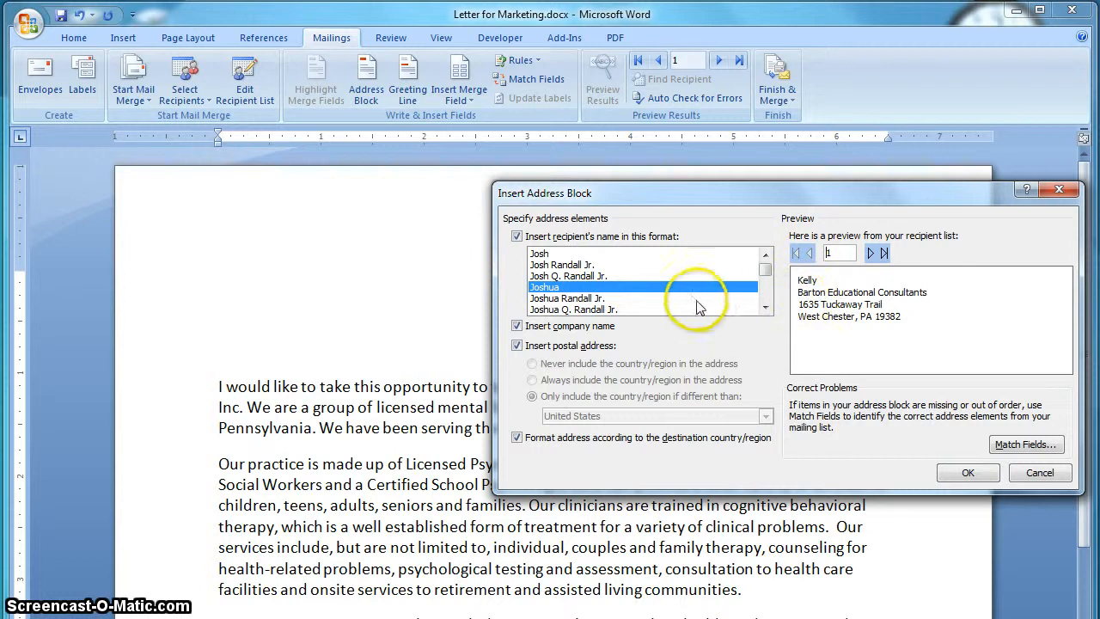
{"action": "left_click", "coordinate": [587, 299]}
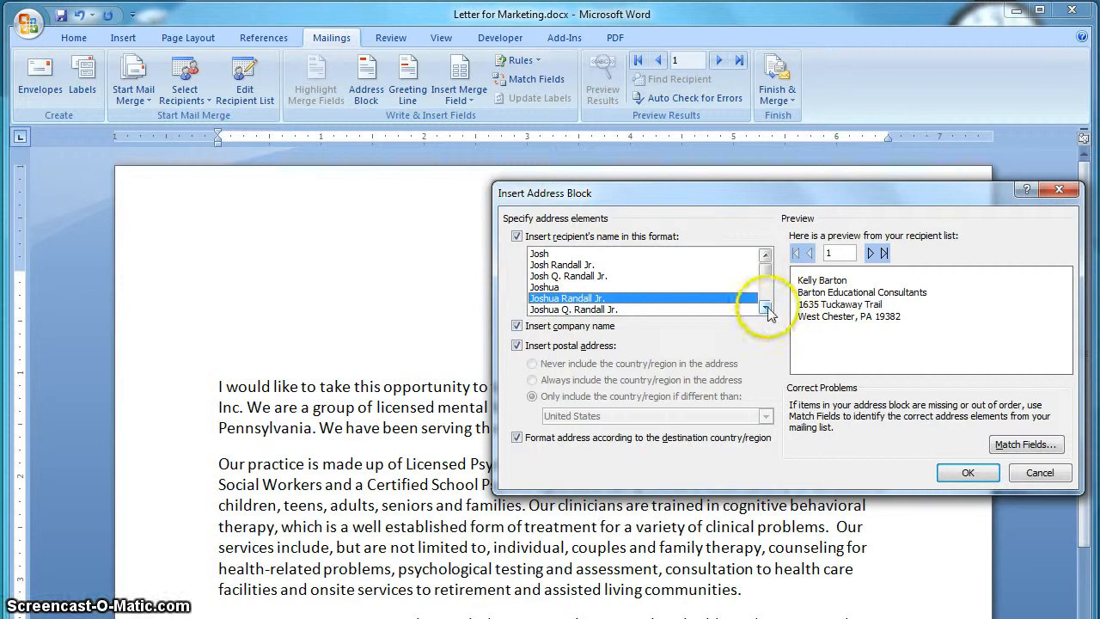
{"action": "left_click", "coordinate": [869, 252]}
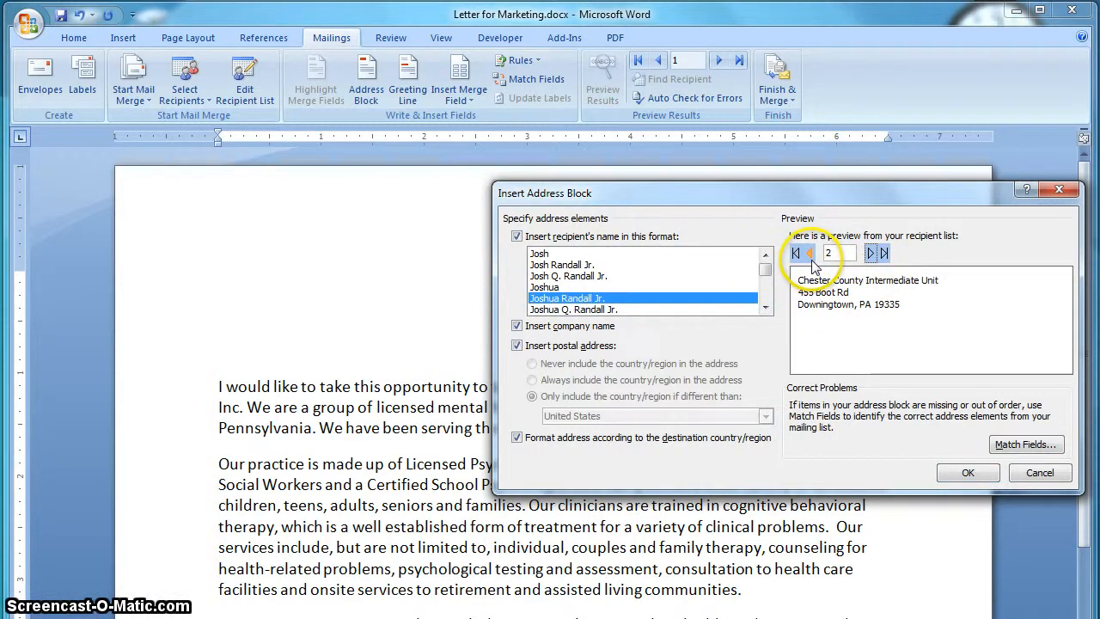
{"action": "left_click", "coordinate": [969, 472]}
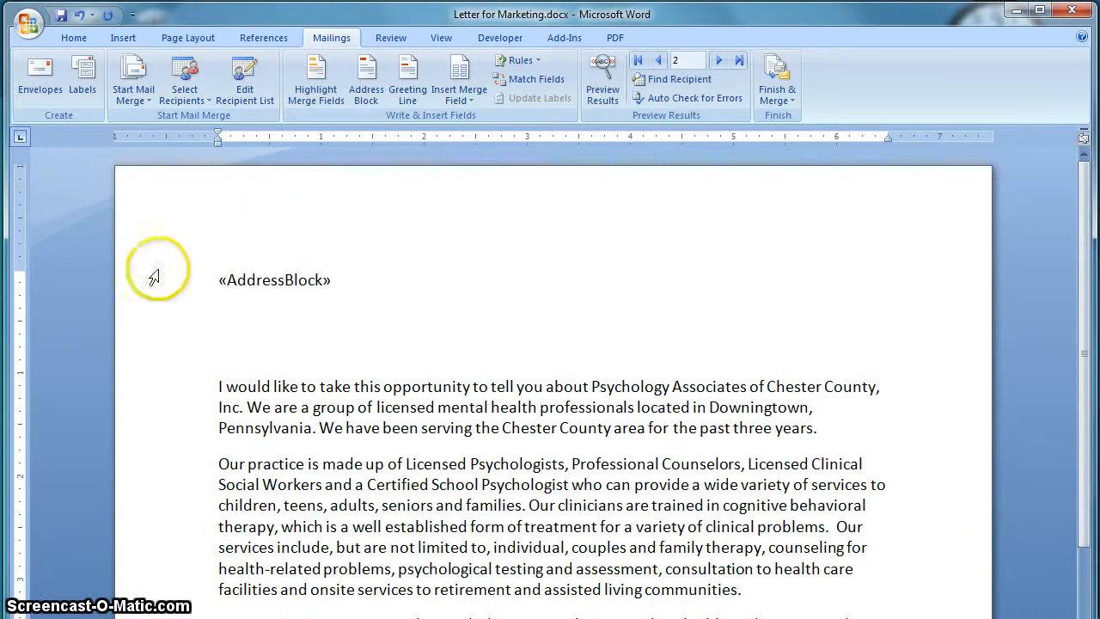
- Preview the merged letter and check the address block in recipient records 1 to 3, returning to record 1
{"action": "left_click", "coordinate": [416, 370]}
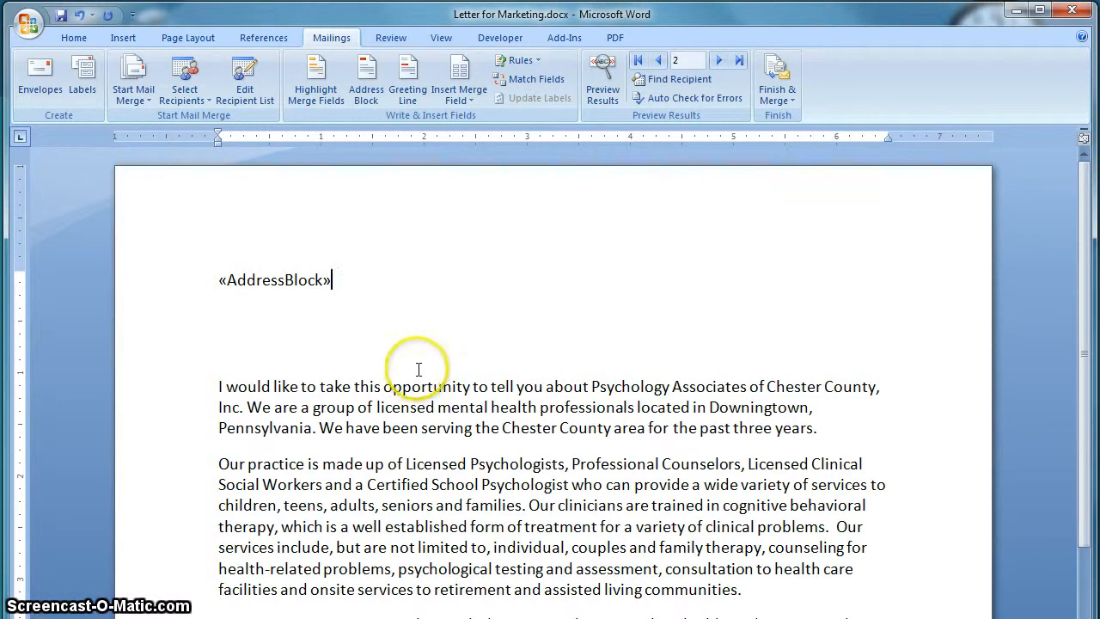
{"action": "left_click", "coordinate": [613, 83]}
{"action": "left_click", "coordinate": [612, 337]}
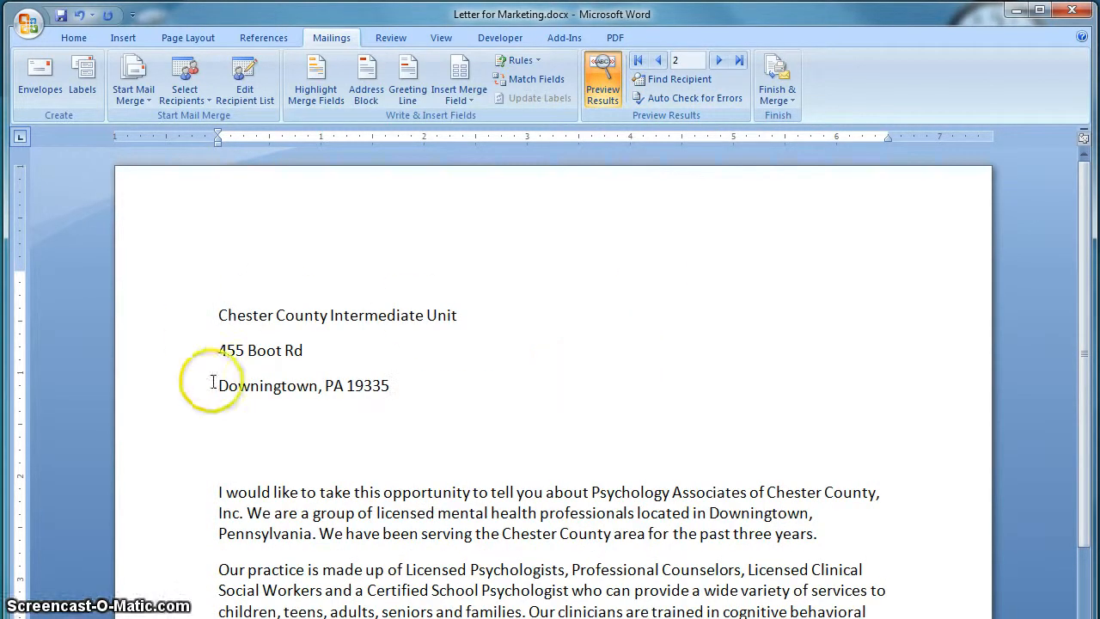
{"action": "left_click", "coordinate": [479, 388]}
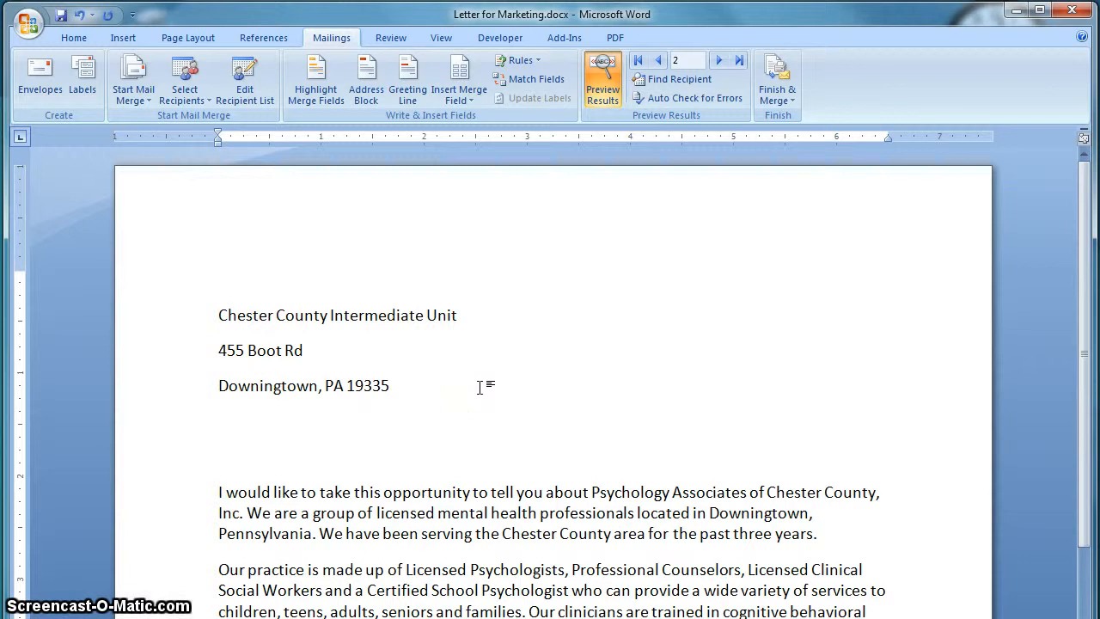
{"action": "left_click", "coordinate": [658, 60]}
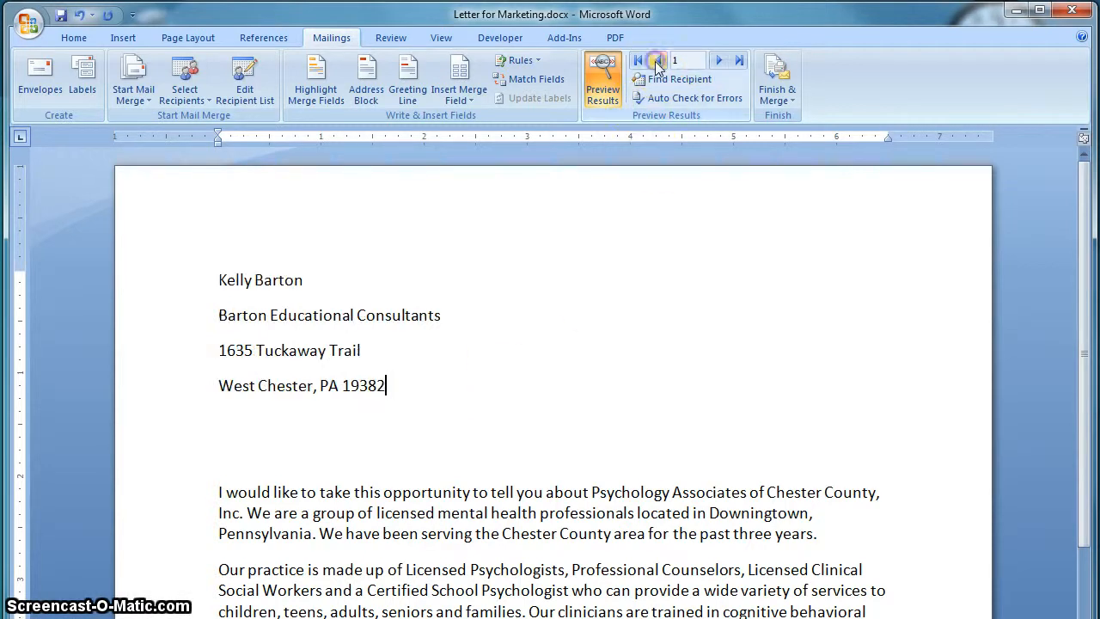
{"action": "left_click", "coordinate": [719, 62]}
{"action": "left_click", "coordinate": [719, 62]}
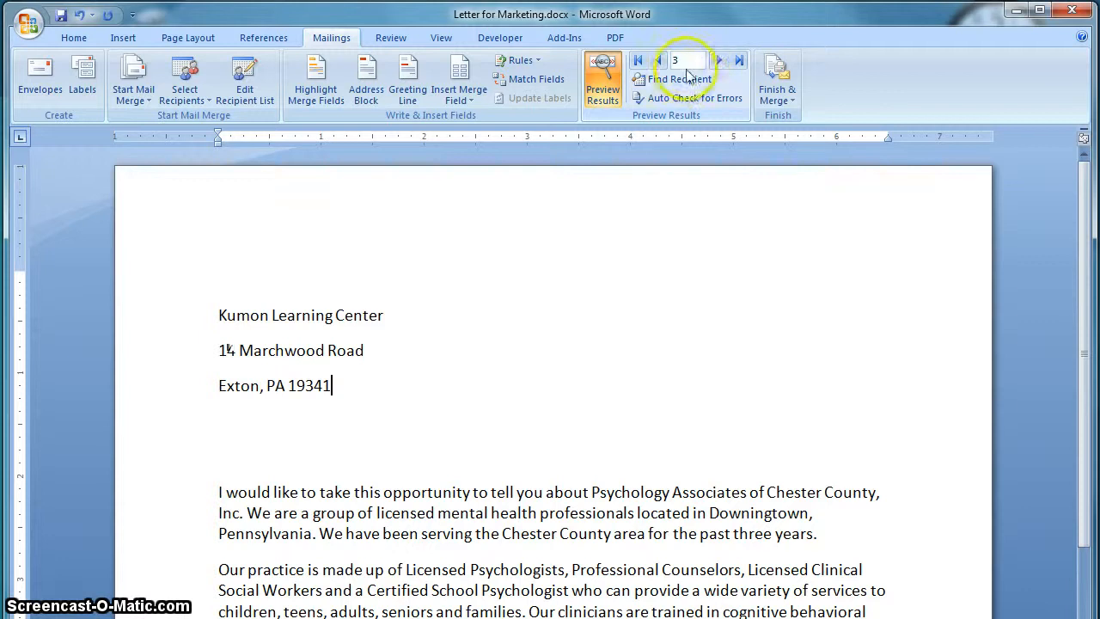
{"action": "left_click", "coordinate": [658, 62]}
{"action": "left_click", "coordinate": [659, 62]}
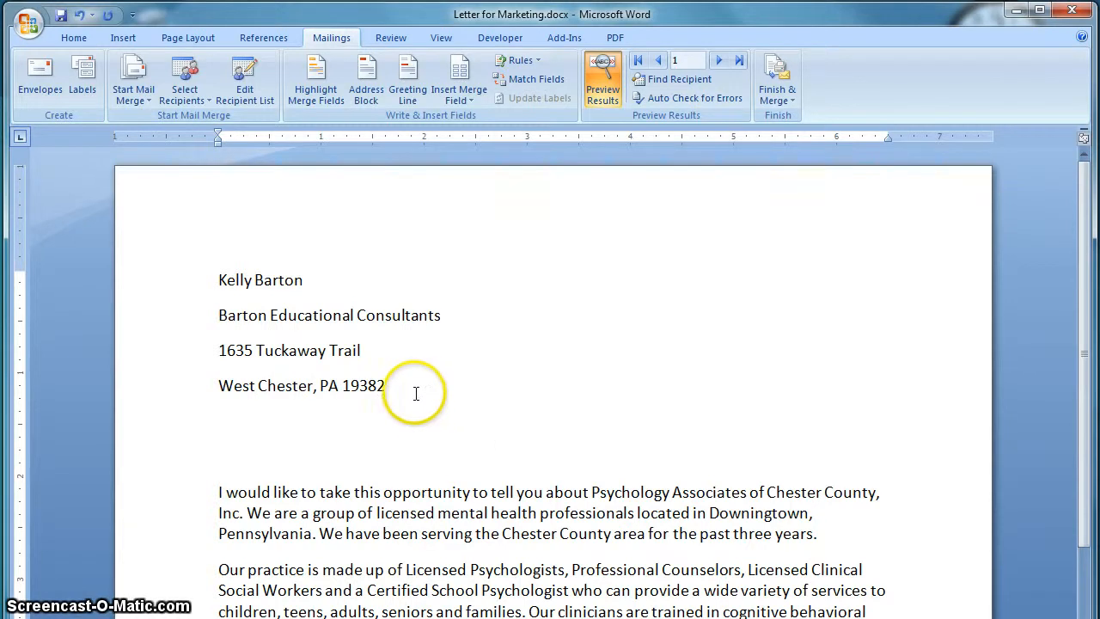
- Set the paragraph spacing after the address block lines to 0 pt and place the cursor on the blank line above the letter body
{"action": "left_click_drag", "start_coordinate": [407, 388], "coordinate": [214, 345]}
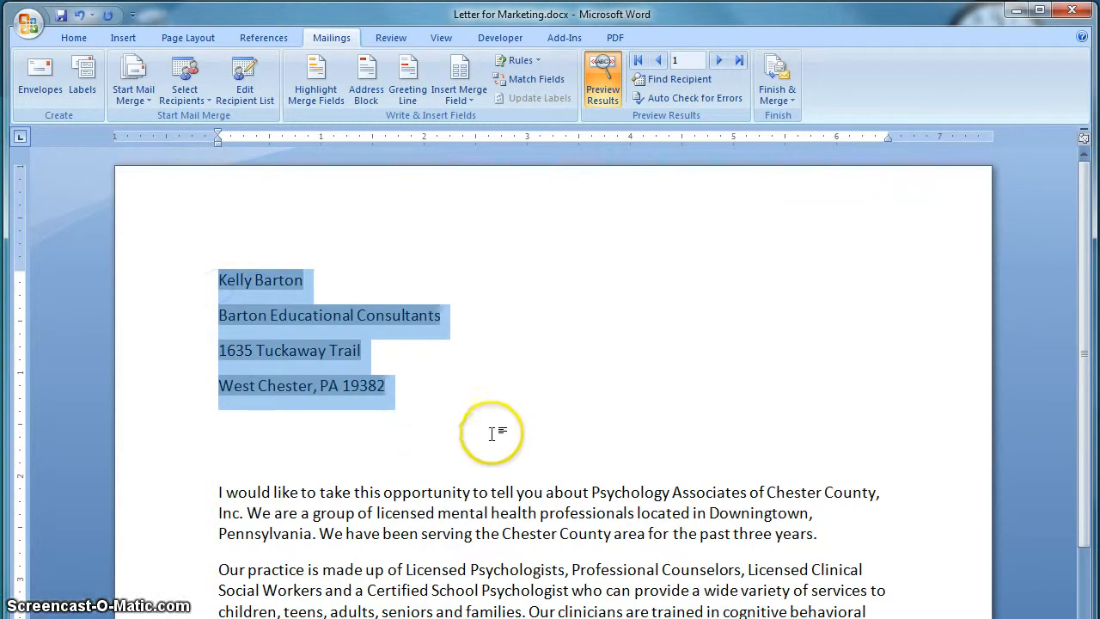
{"action": "left_click", "coordinate": [64, 39]}
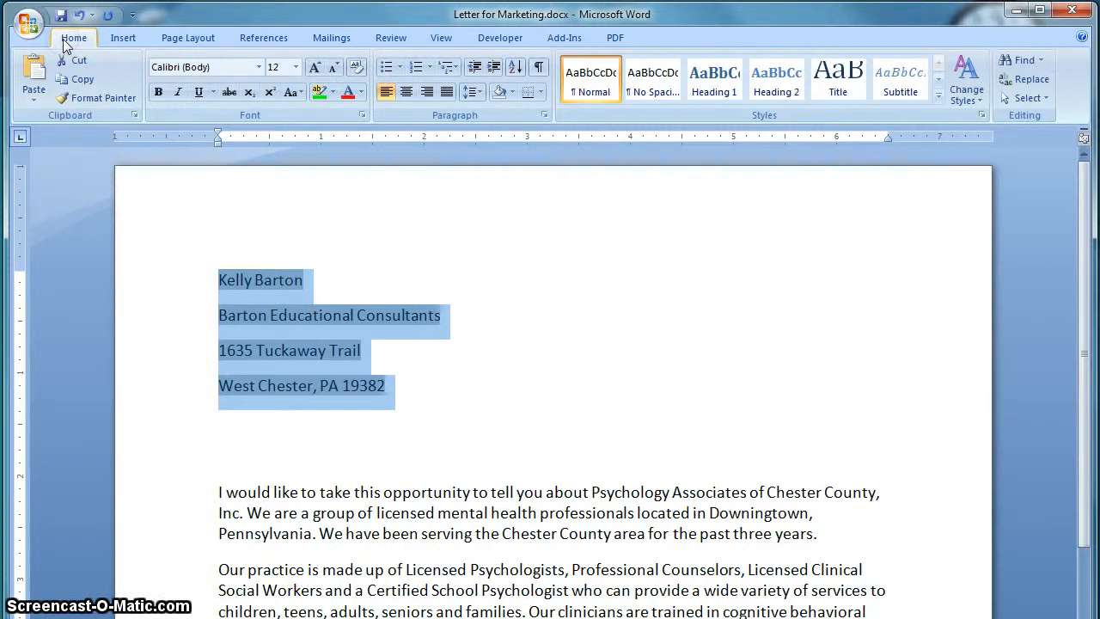
{"action": "left_click", "coordinate": [471, 95]}
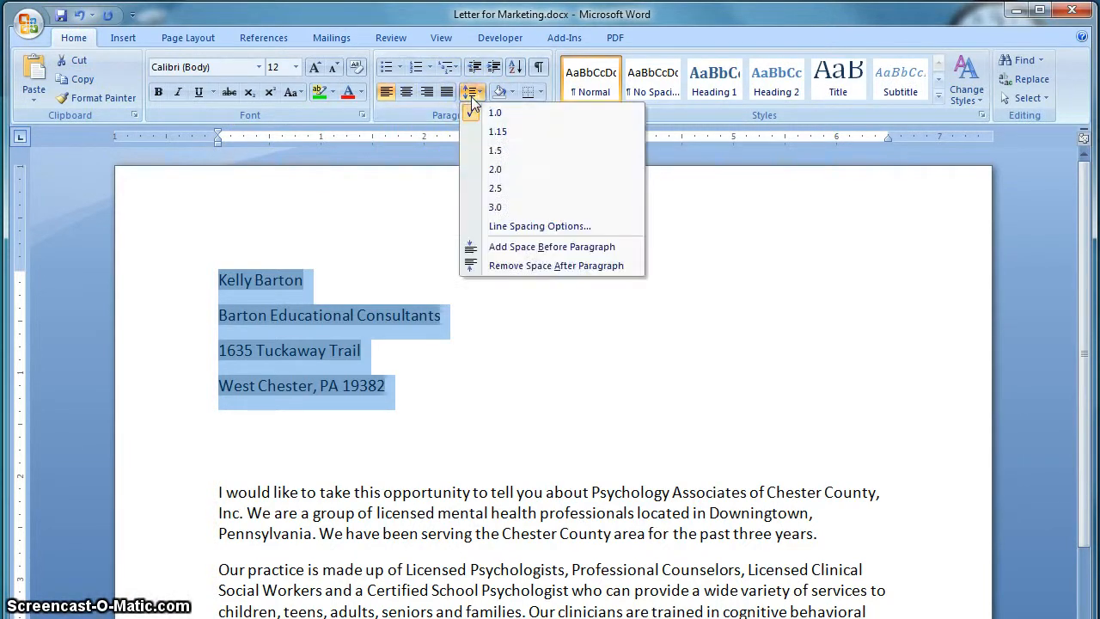
{"action": "left_click", "coordinate": [510, 228]}
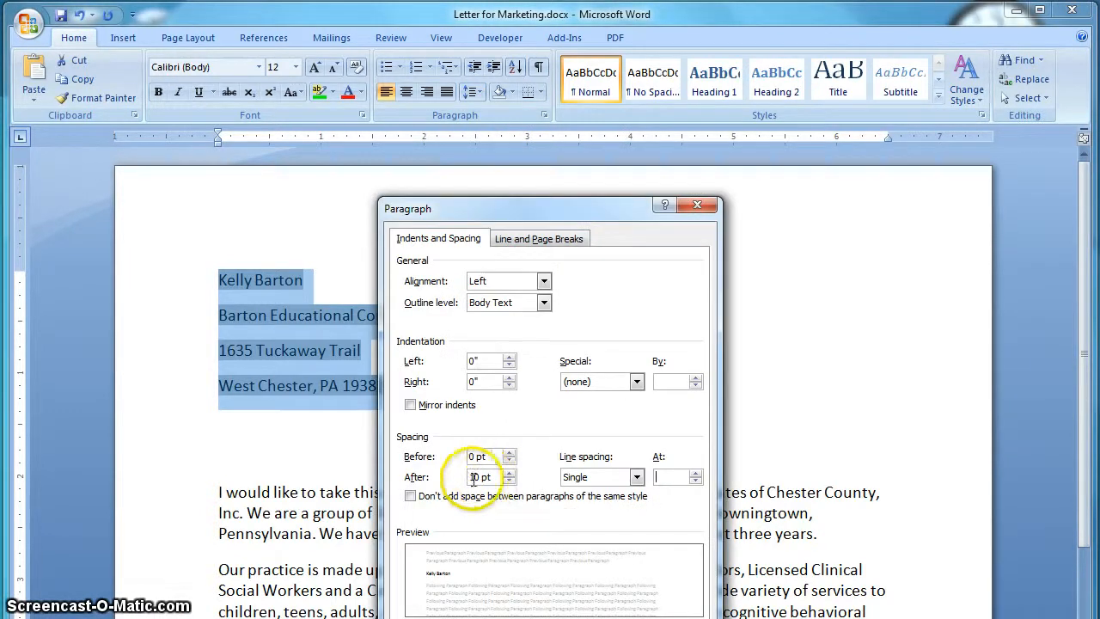
{"action": "left_click", "coordinate": [417, 475]}
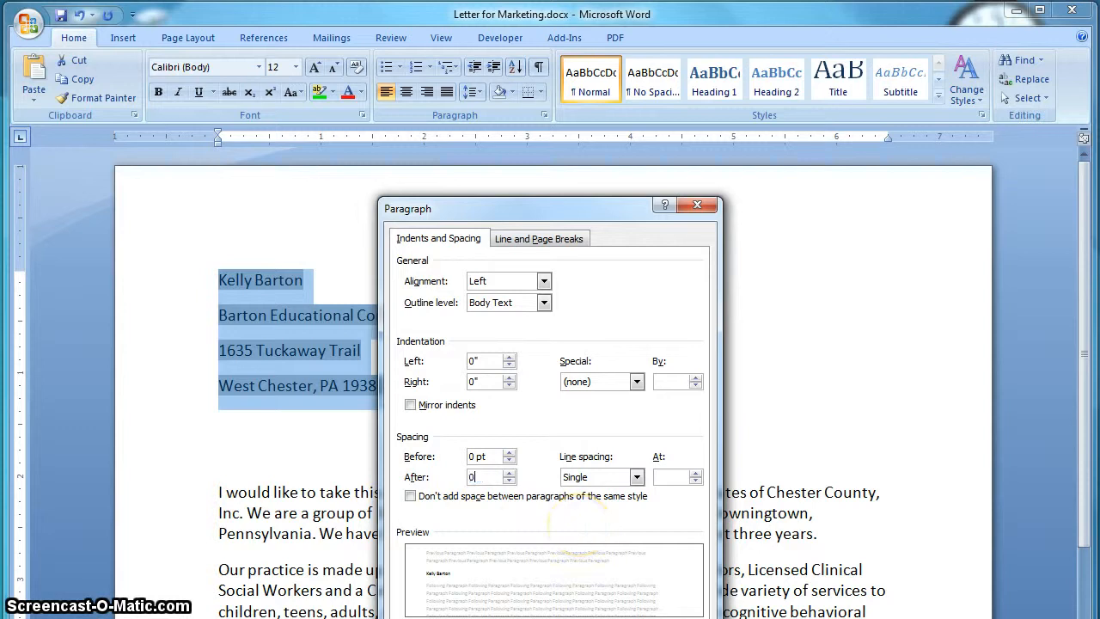
{"action": "key", "text": "Return"}
{"action": "left_click", "coordinate": [563, 417]}
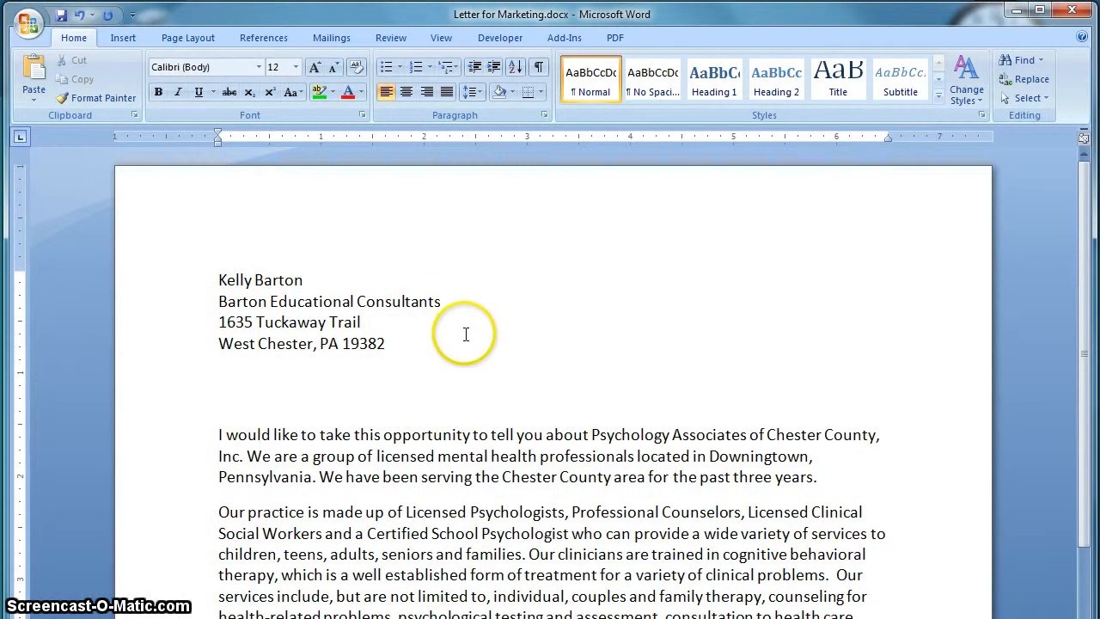
- Check the tightened address block in recipient records 2 and 3, returning to record 2
{"action": "left_click", "coordinate": [331, 38]}
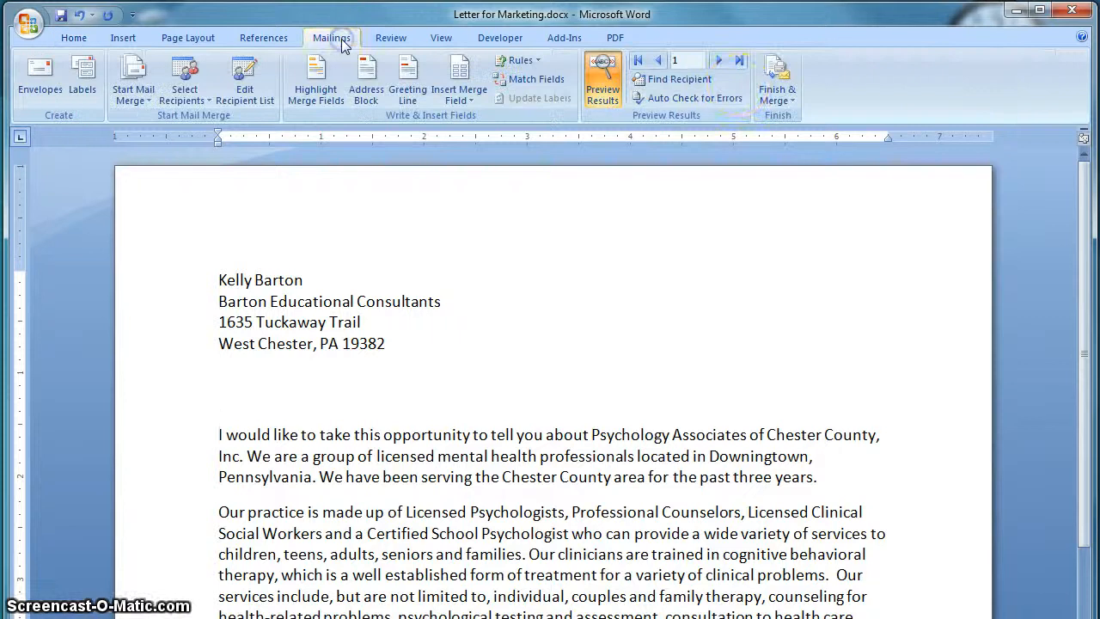
{"action": "left_click", "coordinate": [719, 62]}
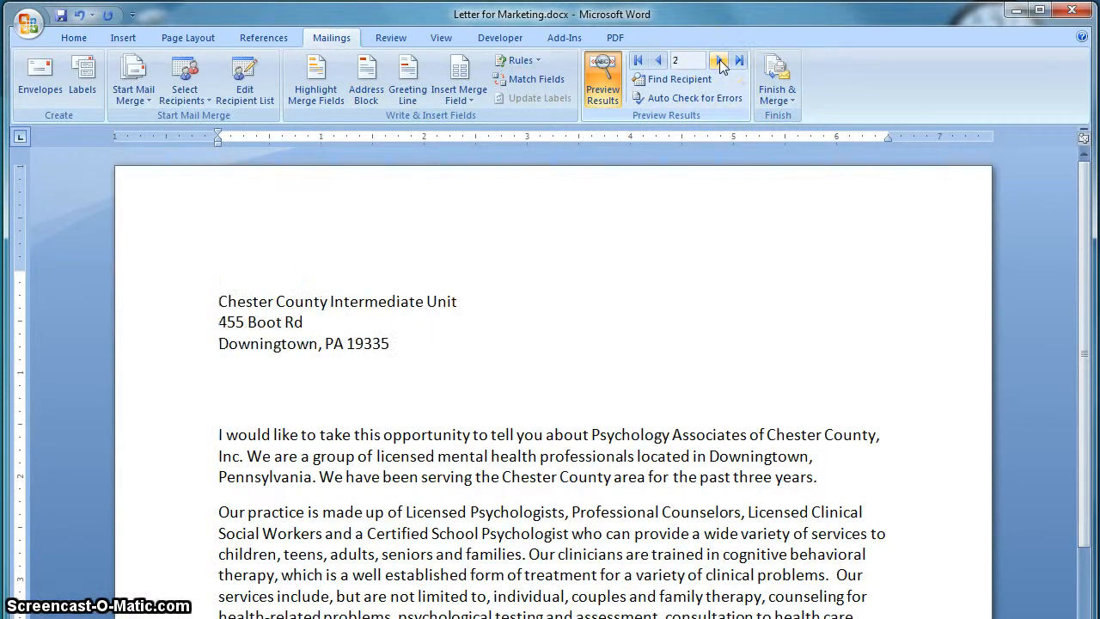
{"action": "left_click", "coordinate": [720, 62]}
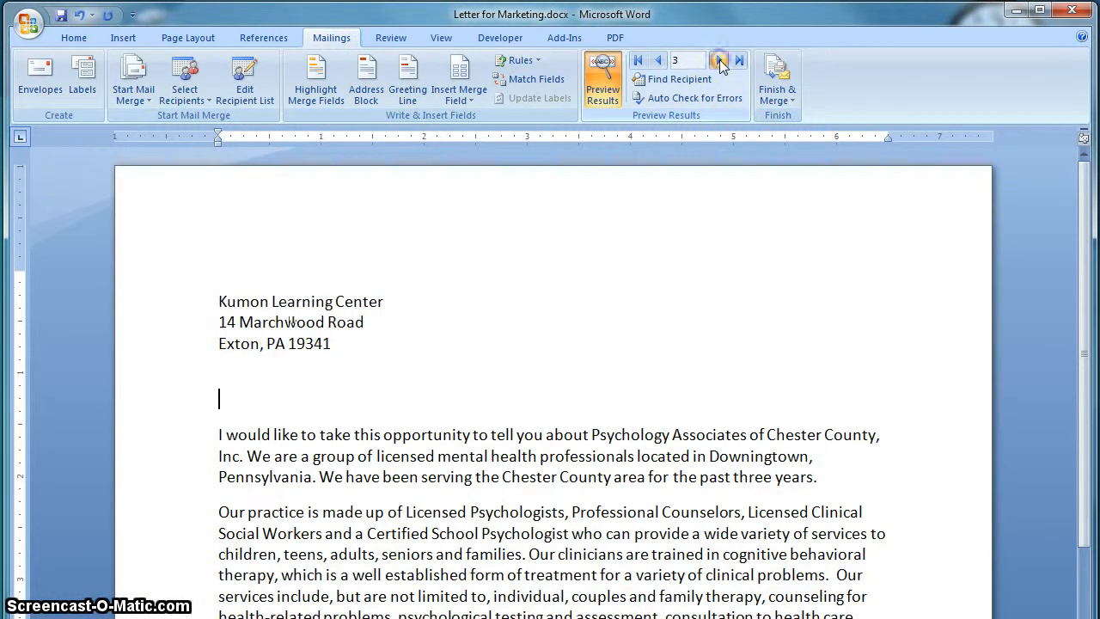
{"action": "left_click", "coordinate": [659, 61]}
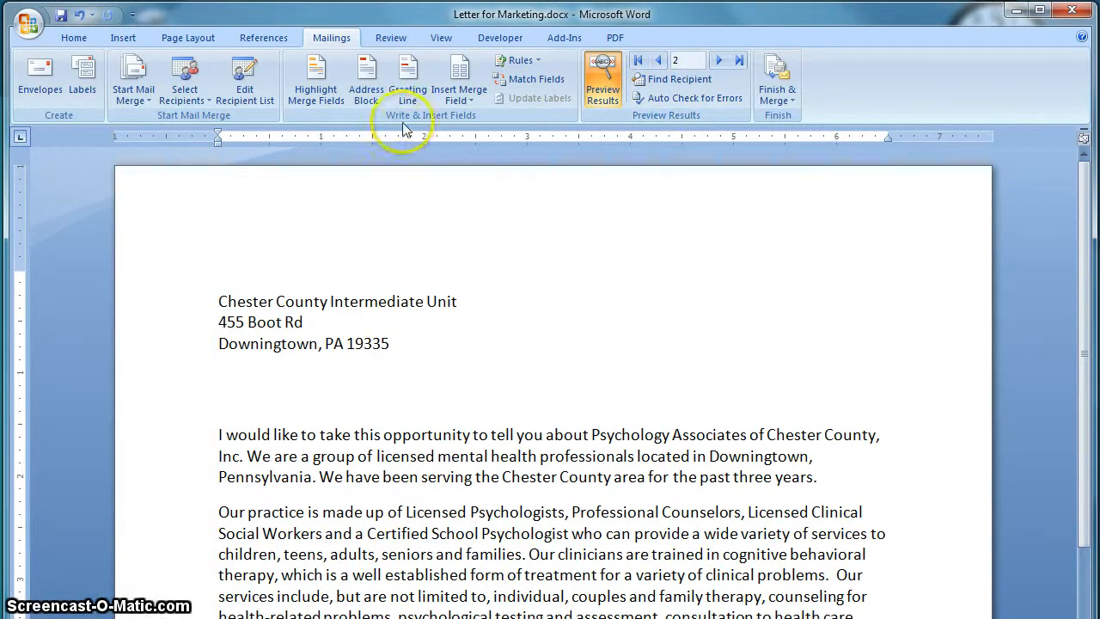
- Start a greeting line below the address block, using "Dear" with the courtesy title and last name format, and preview recipient 1
{"action": "left_click", "coordinate": [408, 70]}
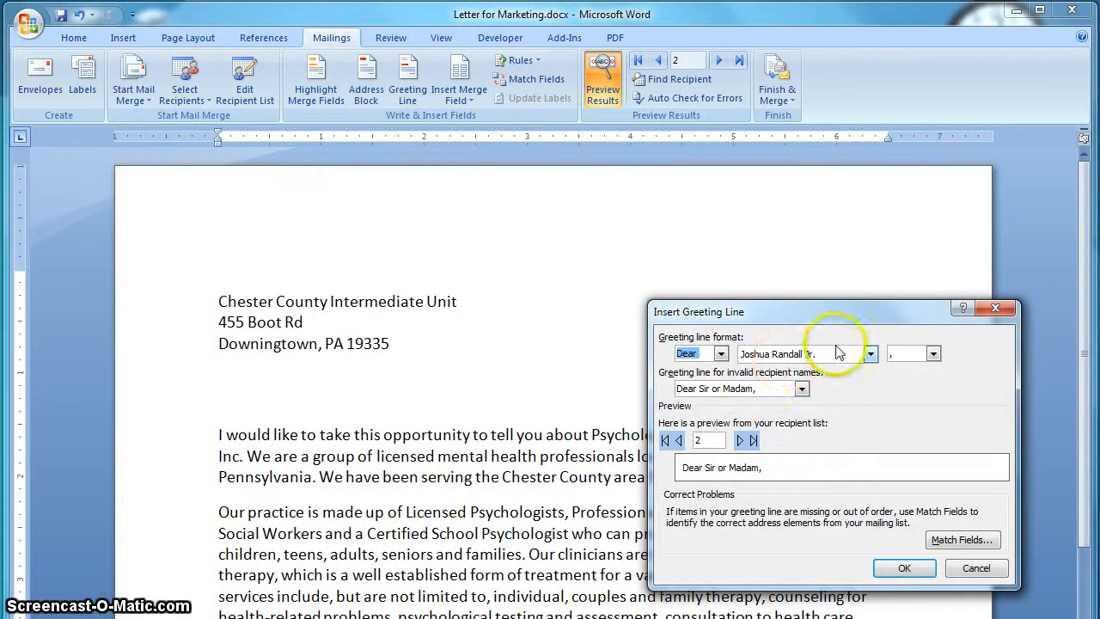
{"action": "left_click", "coordinate": [869, 354]}
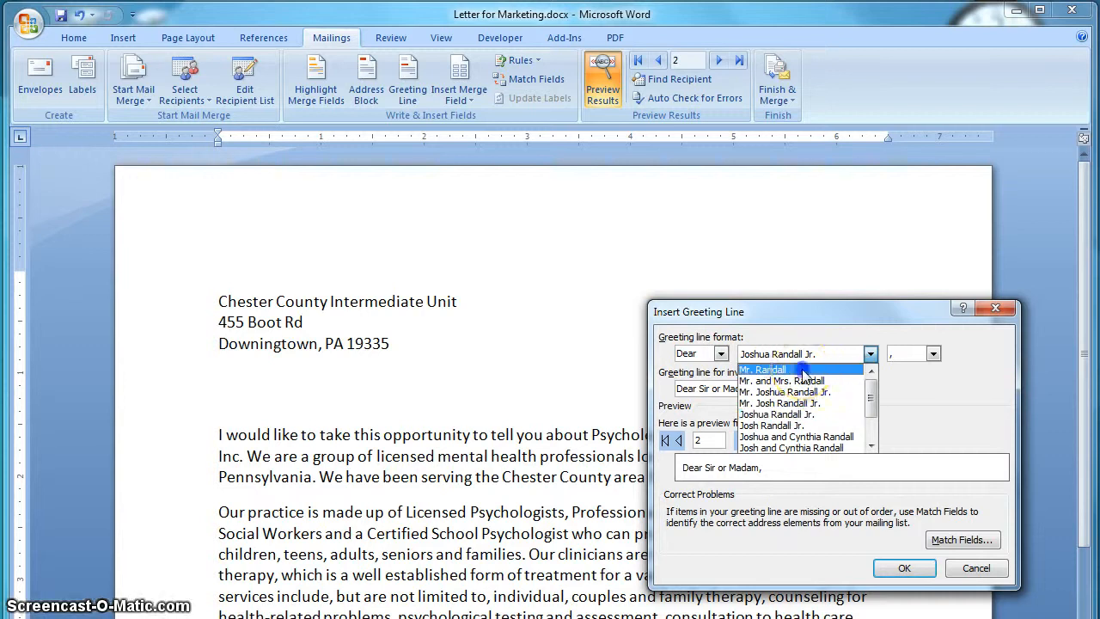
{"action": "left_click", "coordinate": [854, 369]}
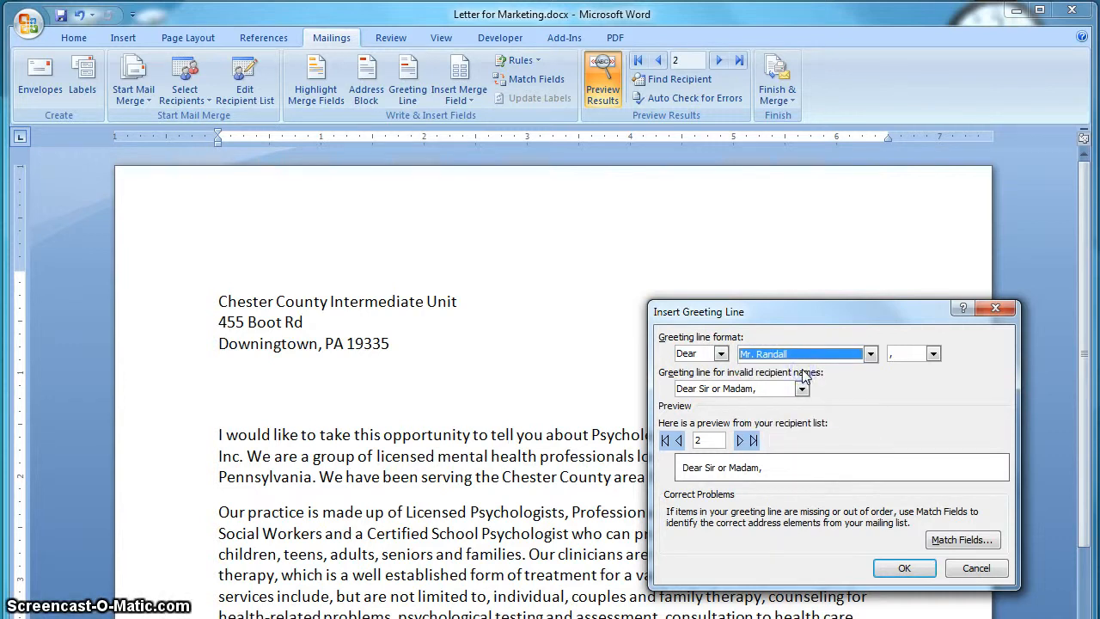
{"action": "left_click", "coordinate": [678, 440]}
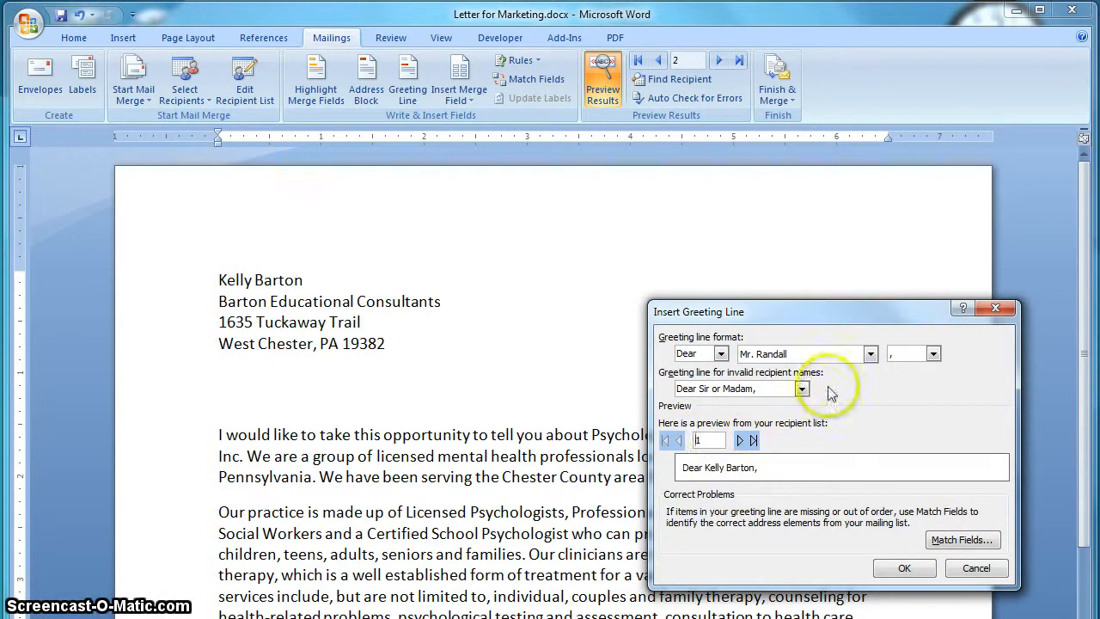
{"action": "left_click", "coordinate": [870, 354]}
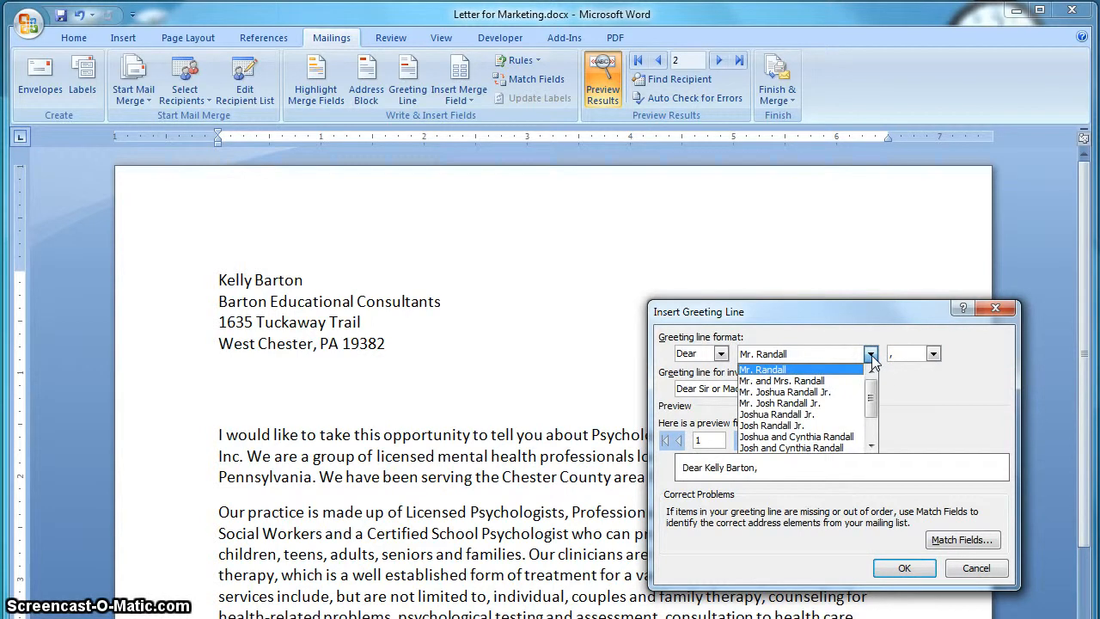
{"action": "mouse_move", "coordinate": [870, 391]}
{"action": "left_mouse_down"}
{"action": "mouse_move", "coordinate": [872, 416]}
{"action": "mouse_move", "coordinate": [872, 371]}
{"action": "left_mouse_up"}
{"action": "left_click", "coordinate": [845, 370]}
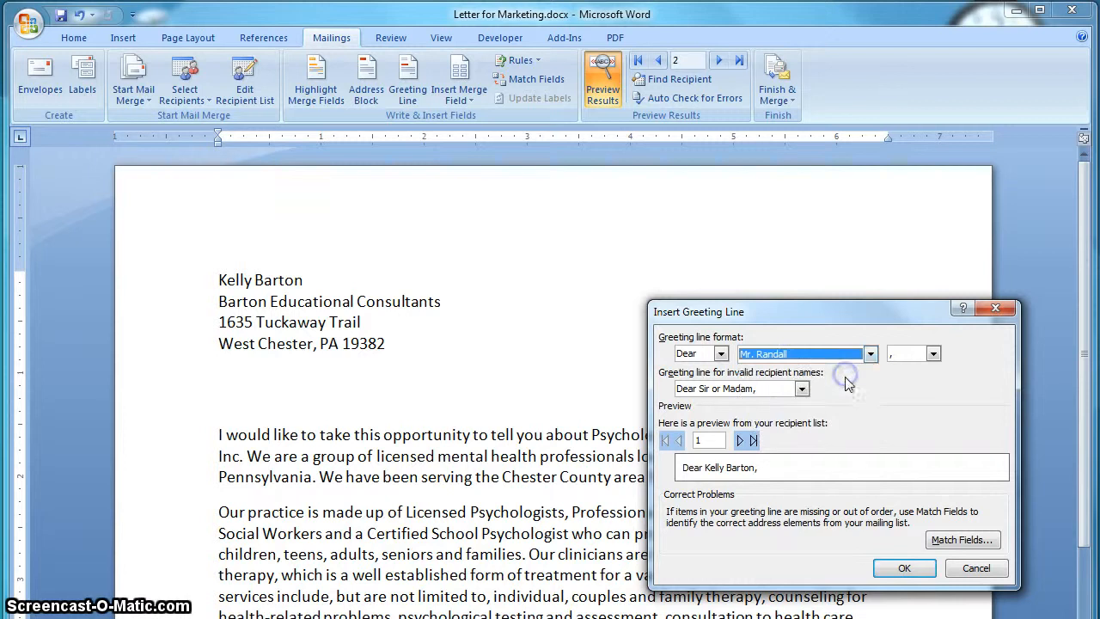
- Match the required Courtesy Title to the Greeting field of the recipient list and accept matching ID to Unique Identifier
{"action": "left_click", "coordinate": [962, 540]}
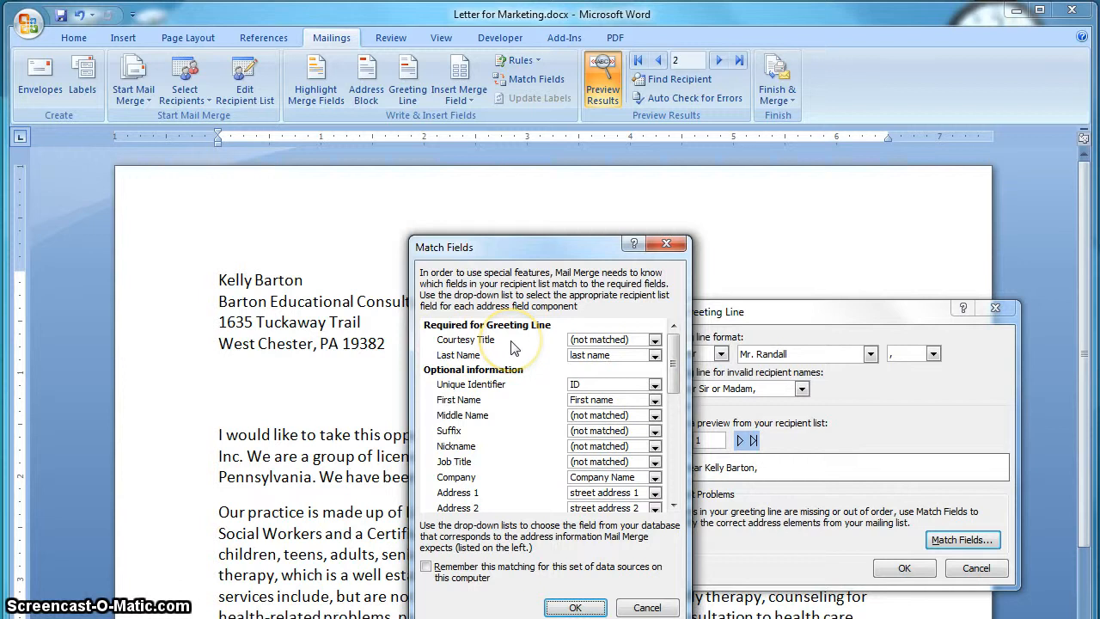
{"action": "left_click", "coordinate": [655, 341]}
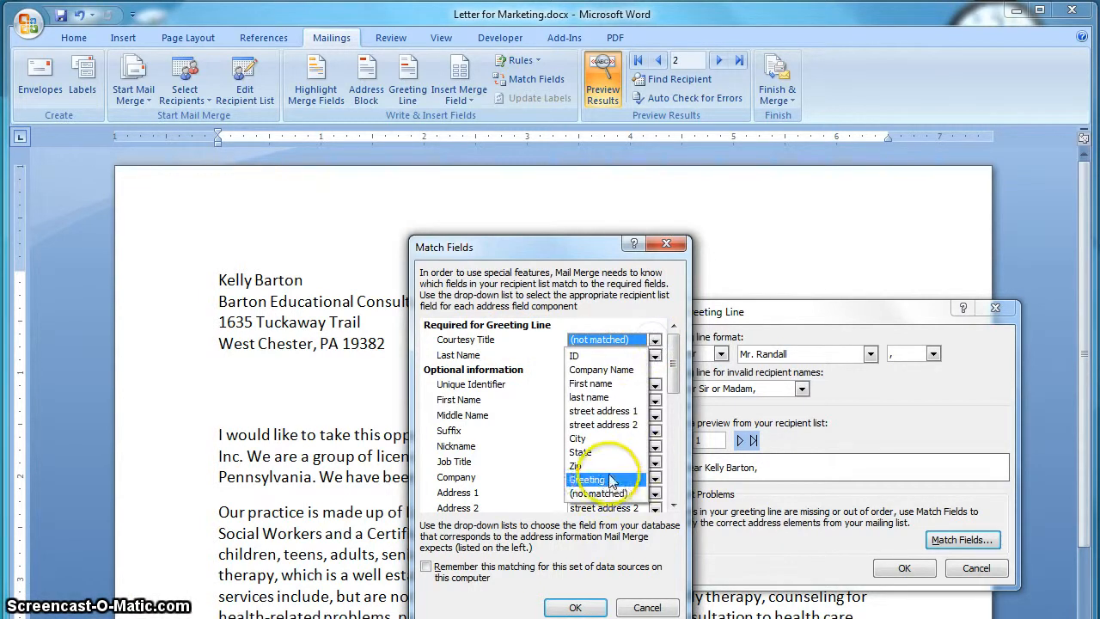
{"action": "left_click", "coordinate": [604, 480]}
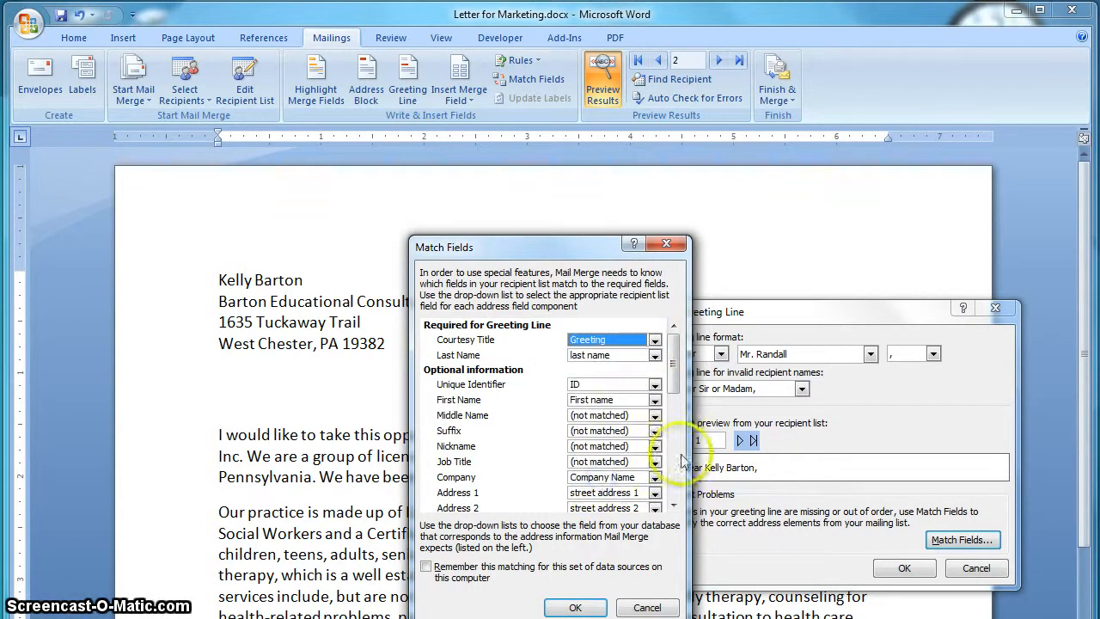
{"action": "left_click", "coordinate": [583, 607]}
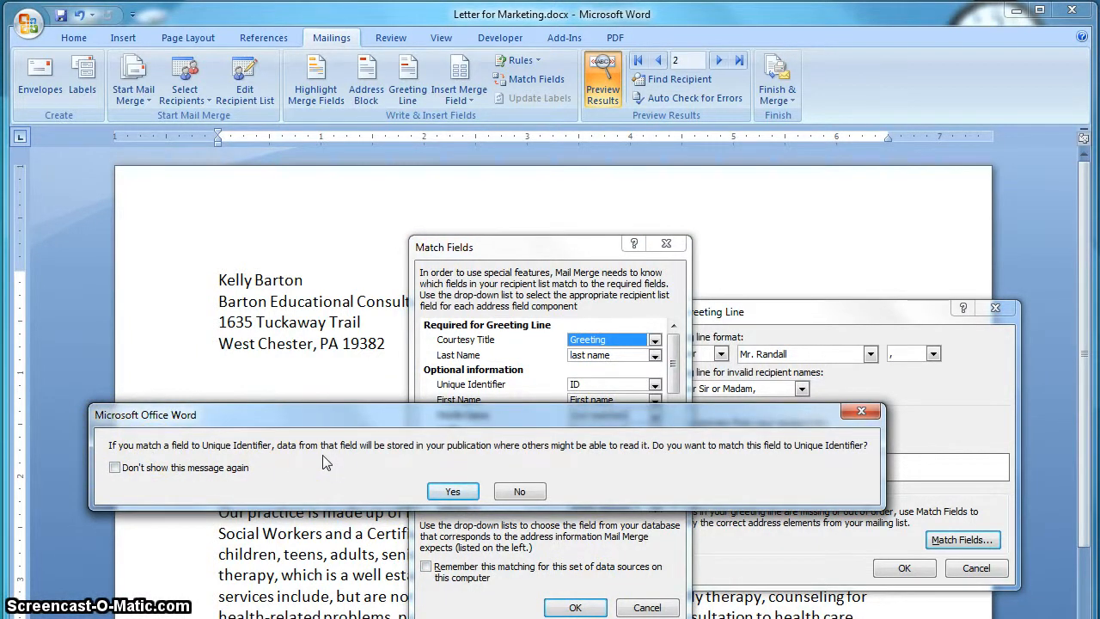
{"action": "left_click", "coordinate": [453, 491]}
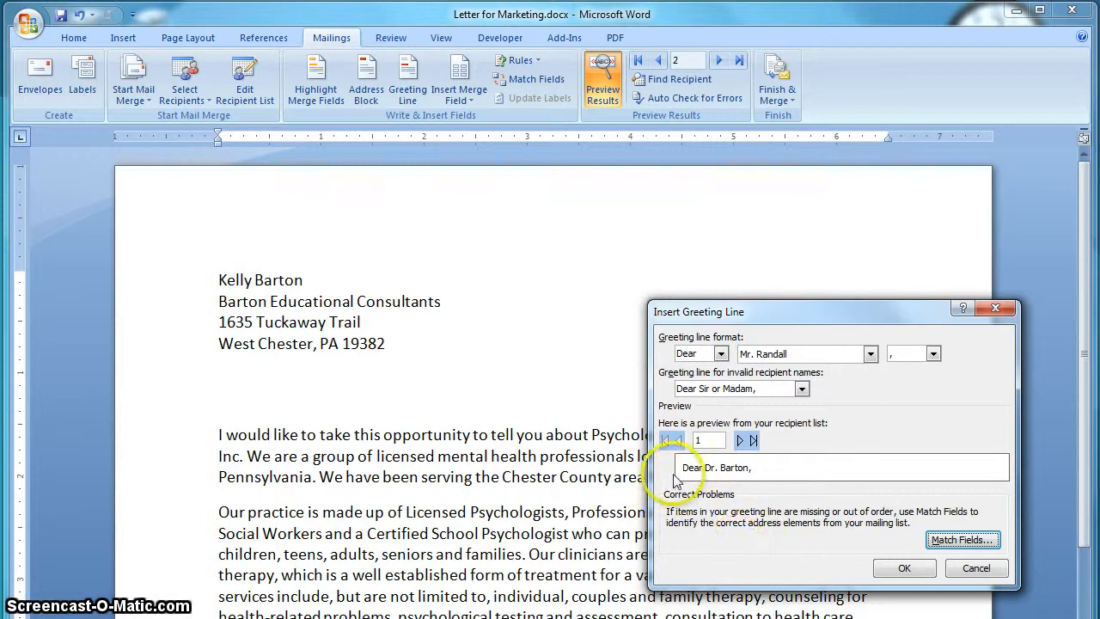
- Set the greeting for invalid recipient names to "To Whom It May Concern:", preview recipients 2 and 1, and insert the greeting line
{"action": "left_click", "coordinate": [740, 442]}
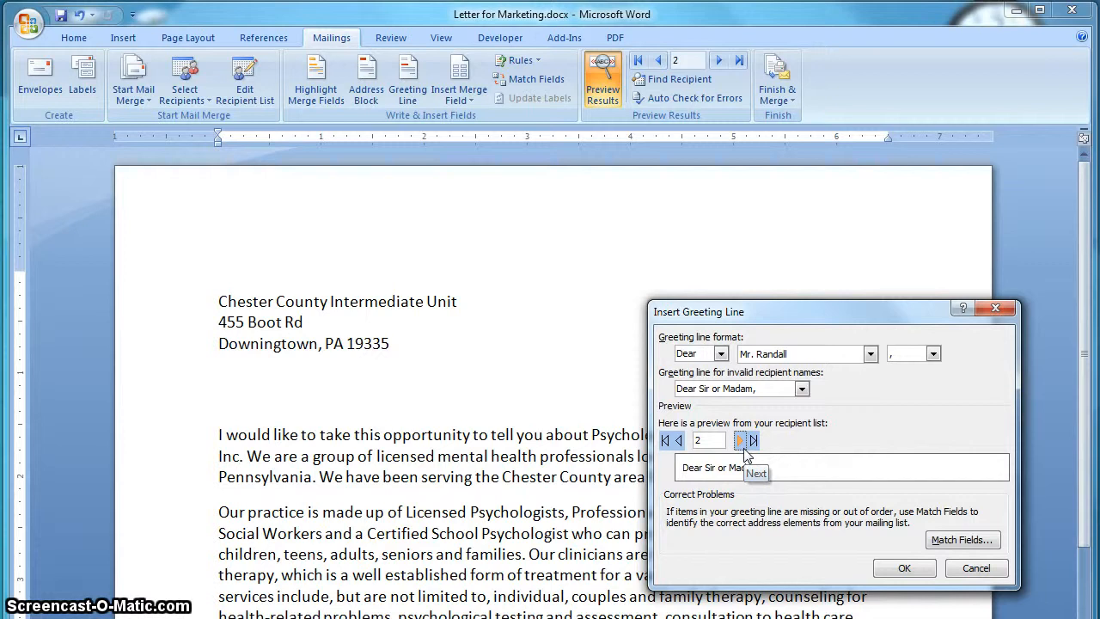
{"action": "left_click", "coordinate": [741, 441]}
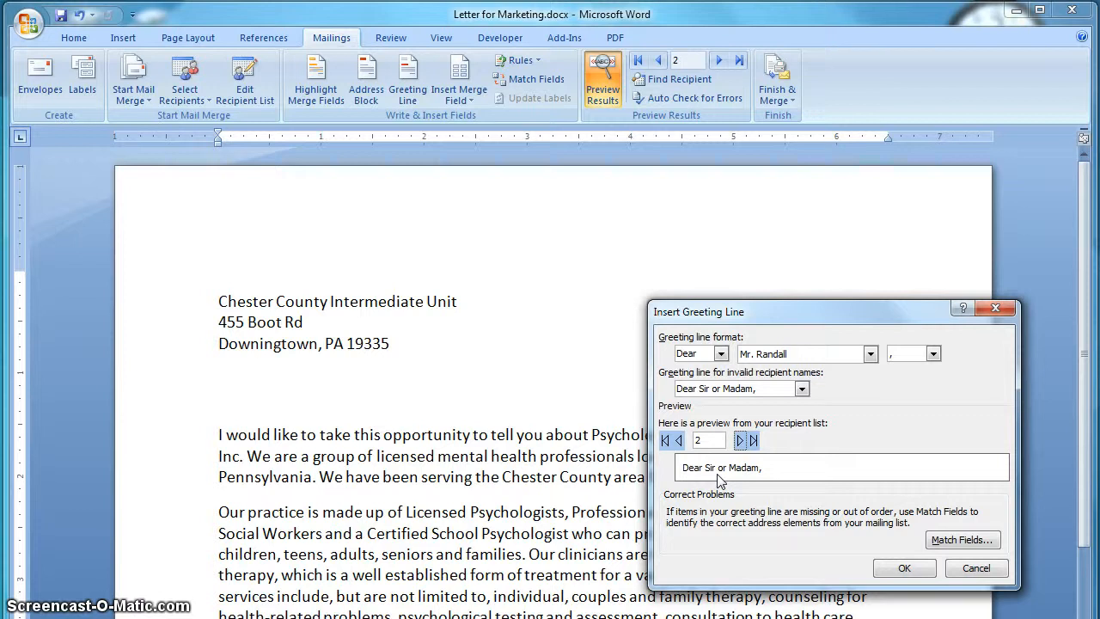
{"action": "left_click", "coordinate": [801, 389]}
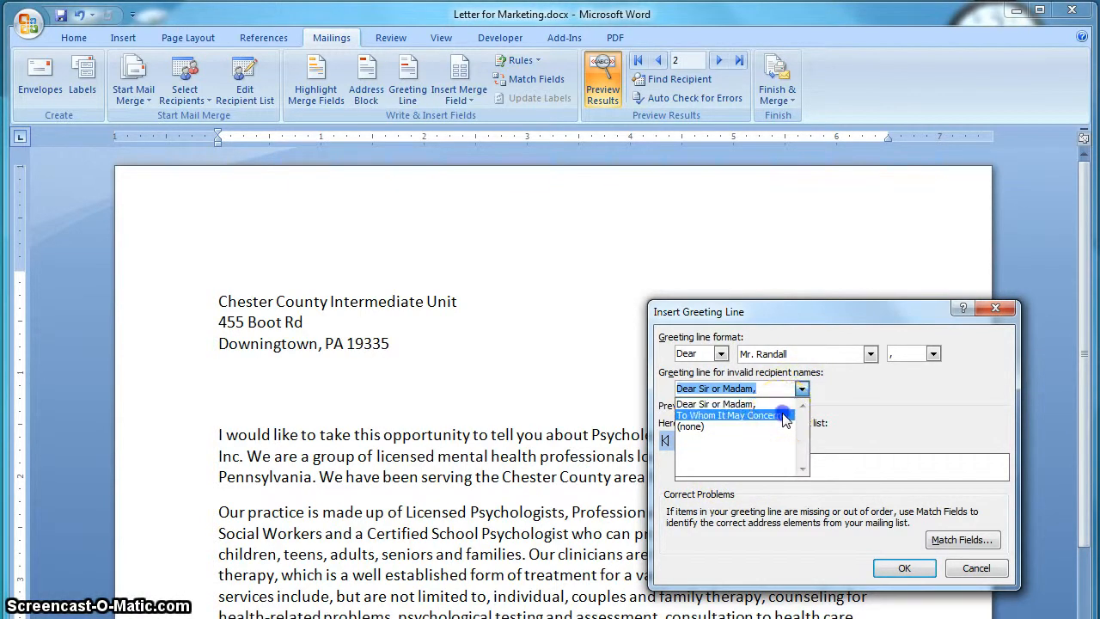
{"action": "left_click", "coordinate": [782, 416]}
{"action": "left_click", "coordinate": [821, 429]}
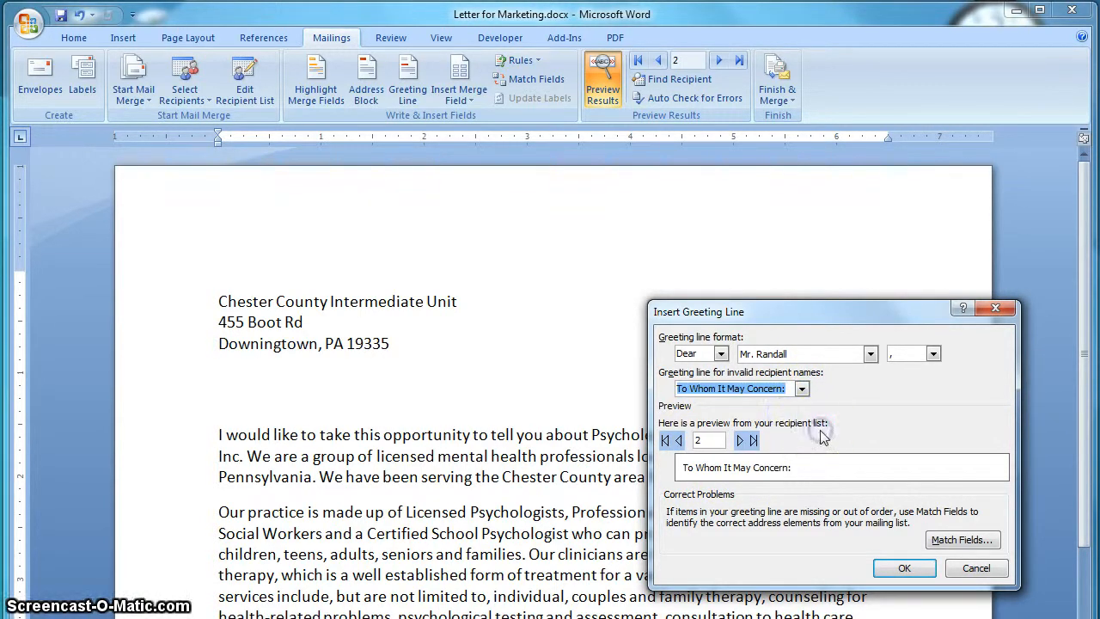
{"action": "left_click", "coordinate": [678, 441]}
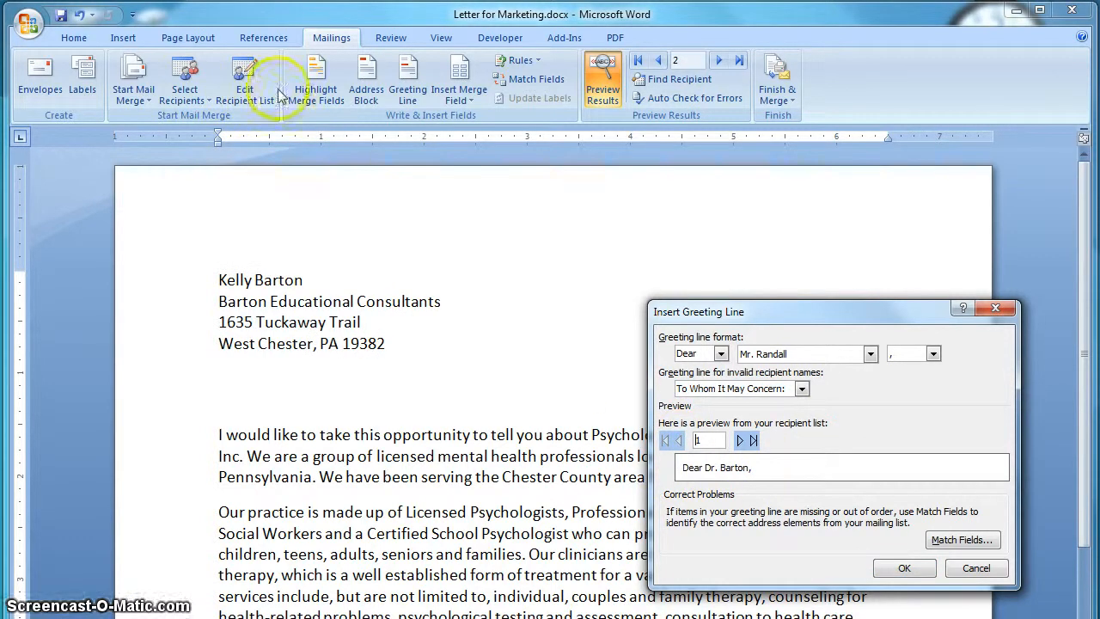
{"action": "left_click", "coordinate": [904, 568]}
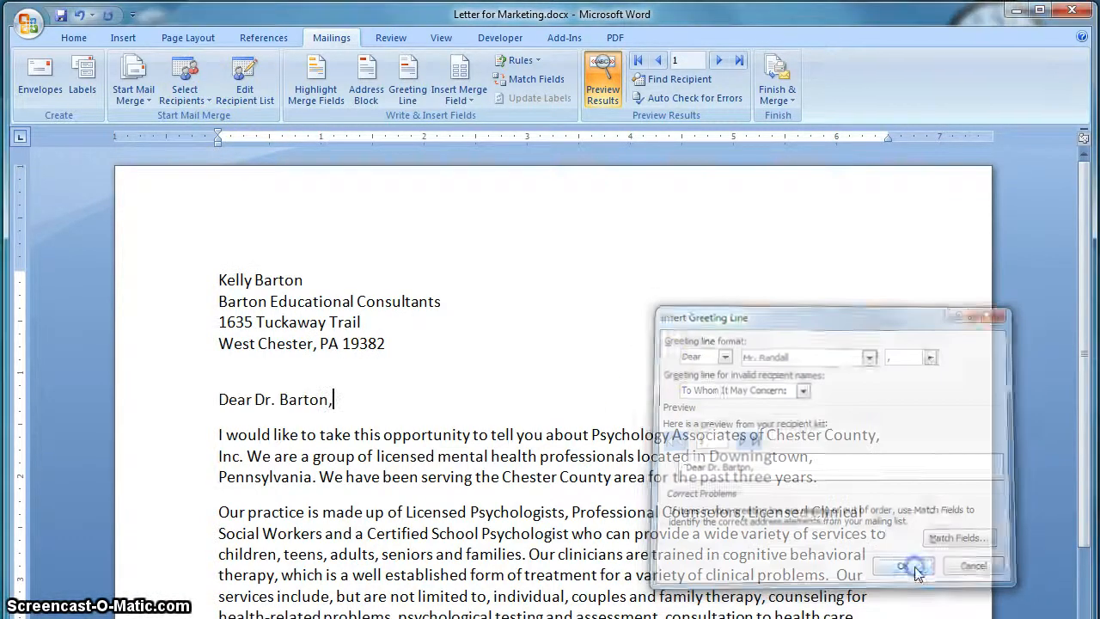
- Add a blank line below the greeting and check the greeting in recipient record 2, returning to record 1
{"action": "left_click", "coordinate": [610, 507]}
{"action": "key", "text": "Return"}
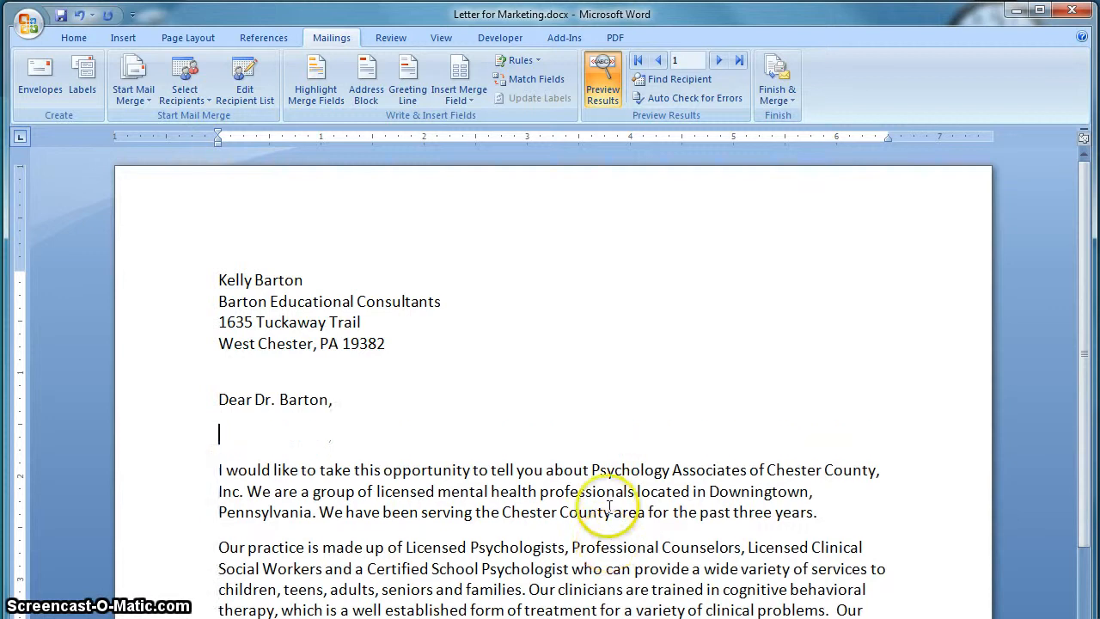
{"action": "left_click", "coordinate": [718, 61]}
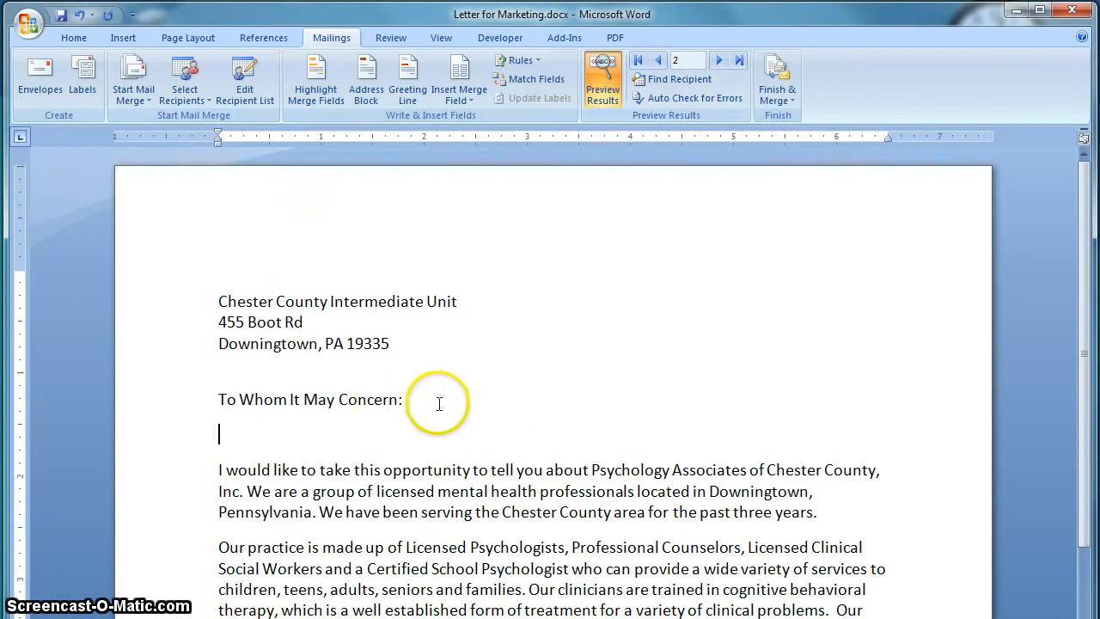
{"action": "left_click", "coordinate": [658, 61]}
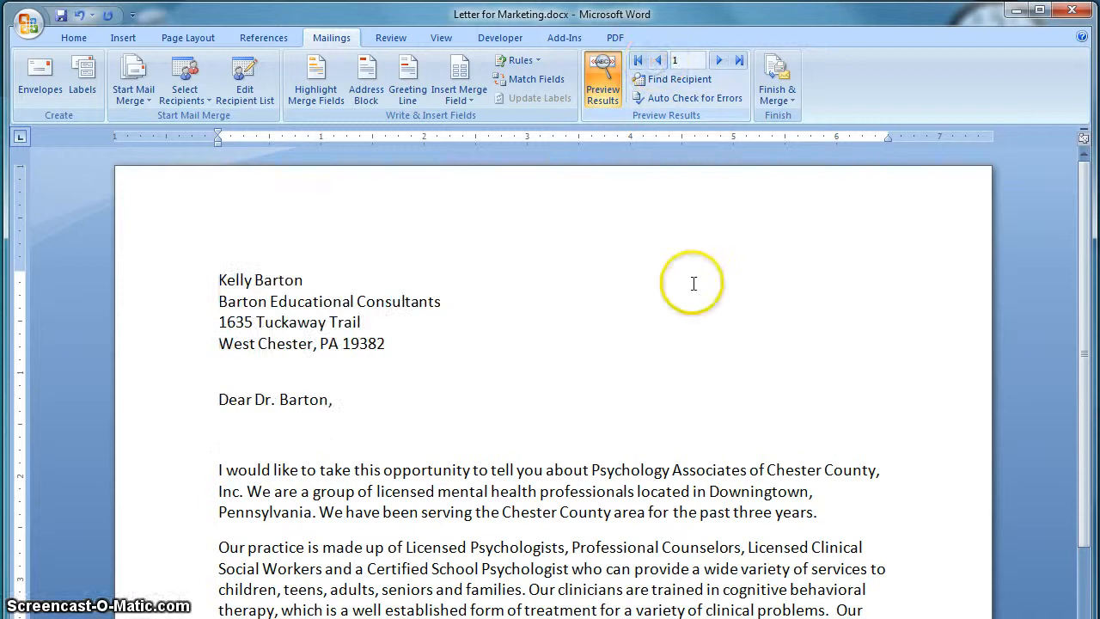
- Switch the recipient list to the Psychiatrists table of Desktop marketing project management database.accdb
{"action": "left_click", "coordinate": [185, 93]}
{"action": "left_click", "coordinate": [197, 139]}
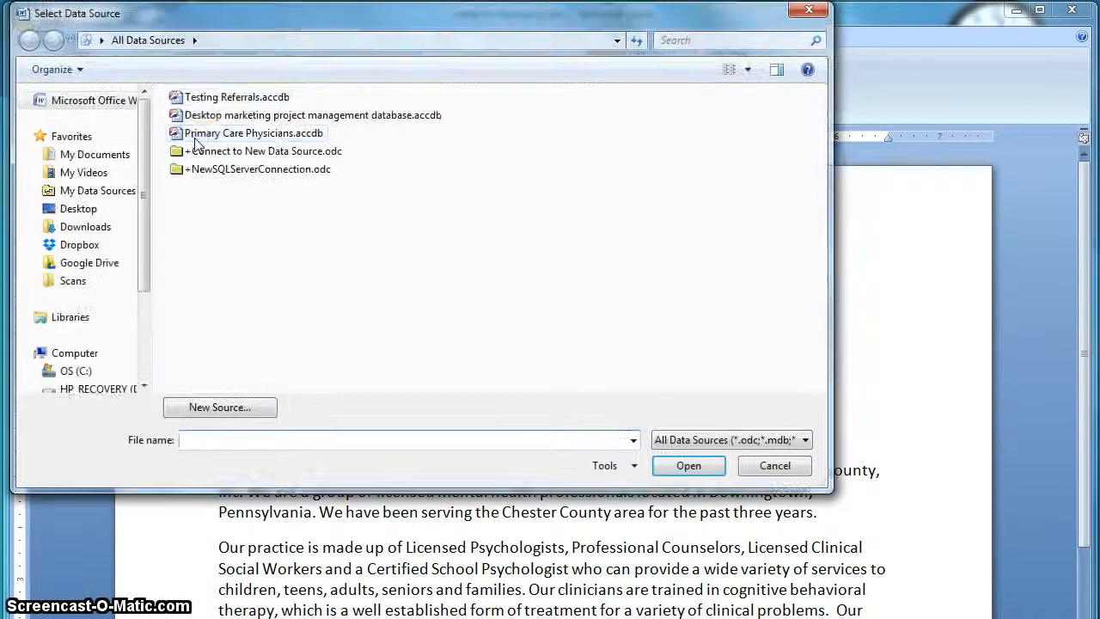
{"action": "double_click", "coordinate": [206, 122]}
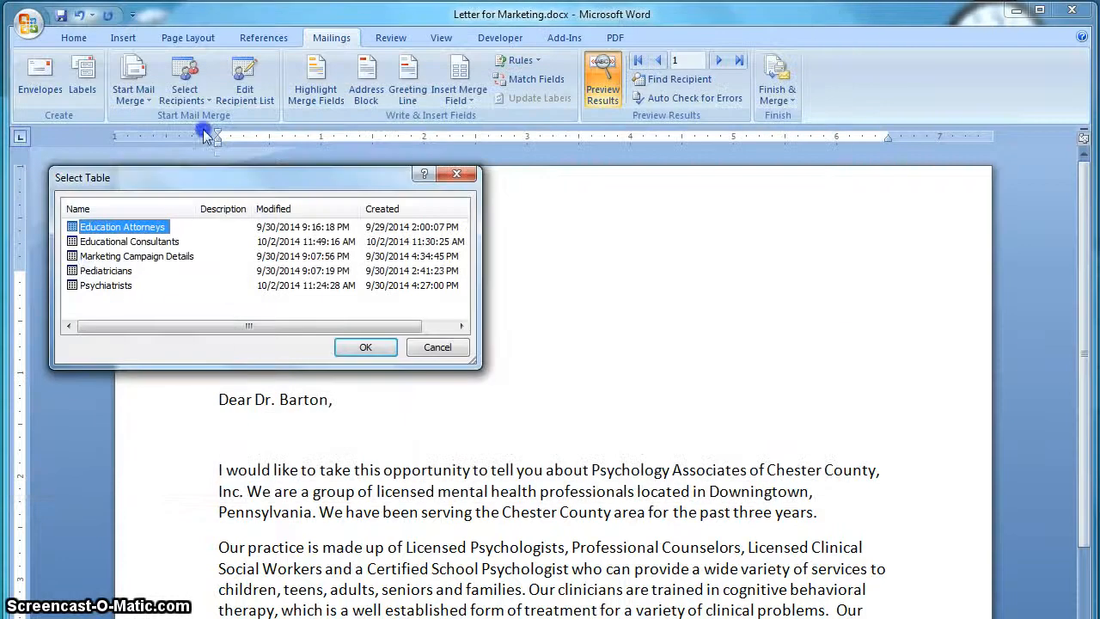
{"action": "left_click", "coordinate": [91, 287]}
{"action": "left_click", "coordinate": [365, 346]}
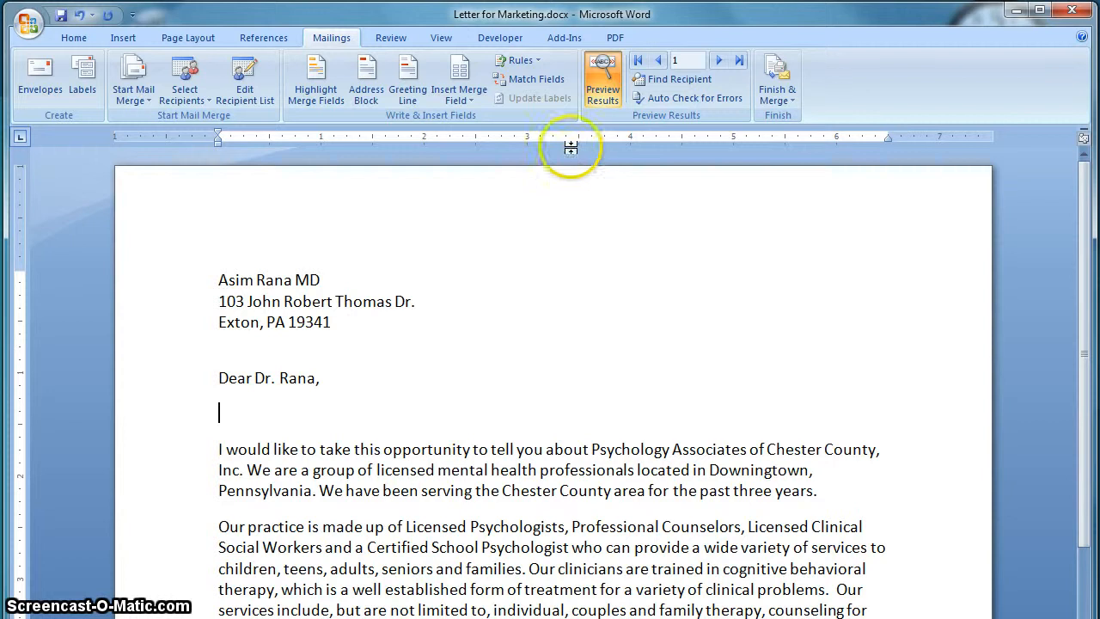
- Check the address block and greeting in psychiatrist records 2 to 5, returning to record 4
{"action": "left_click", "coordinate": [719, 60]}
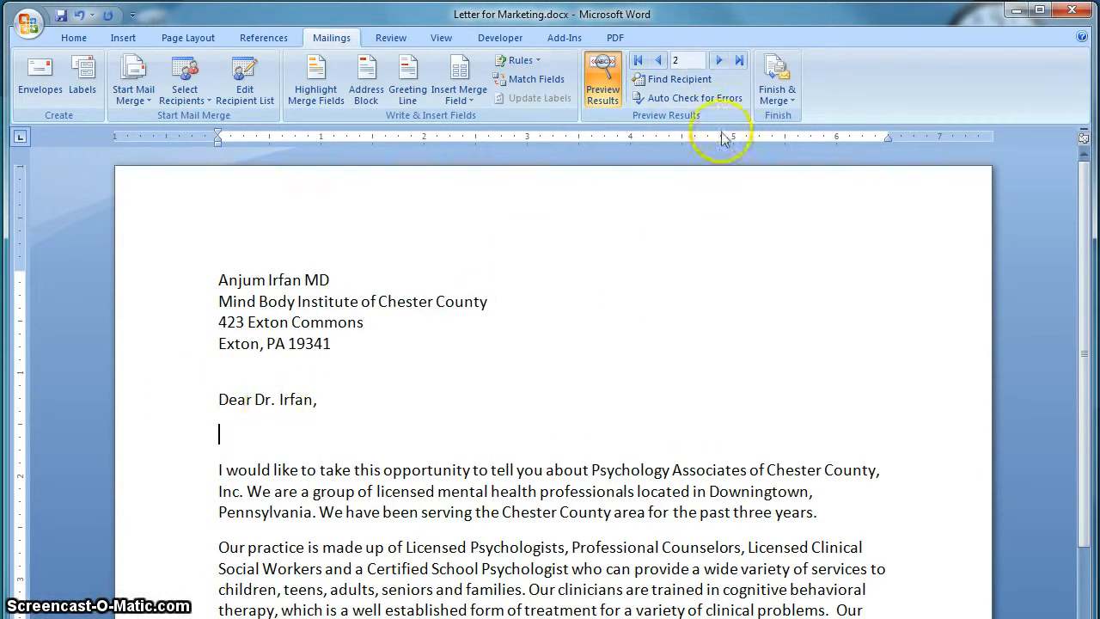
{"action": "left_click", "coordinate": [718, 60]}
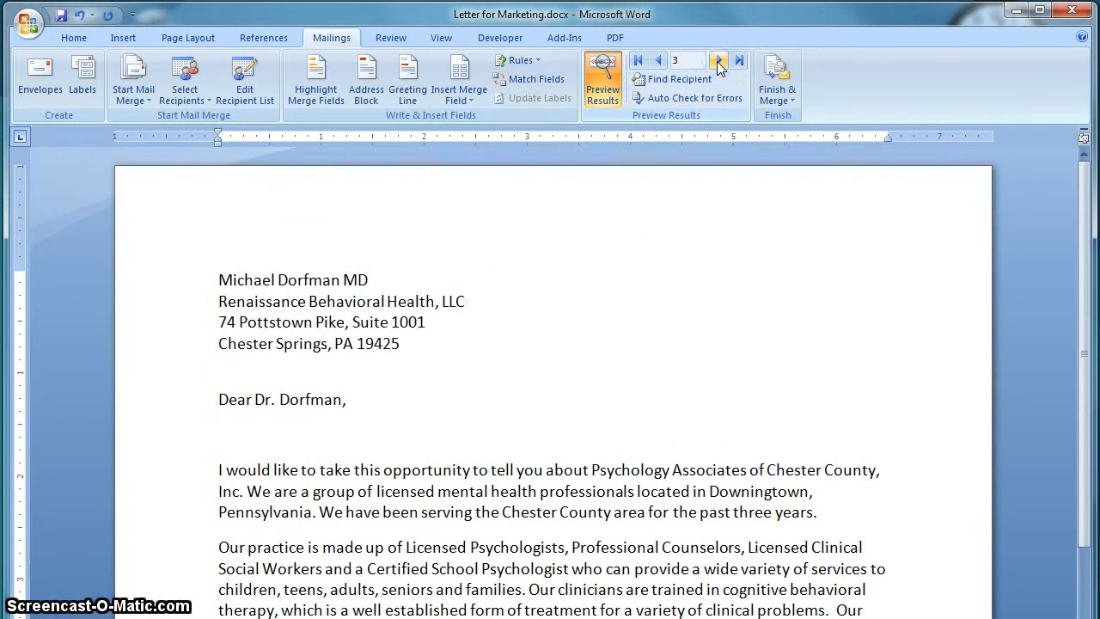
{"action": "left_click", "coordinate": [718, 62]}
{"action": "left_click", "coordinate": [719, 62]}
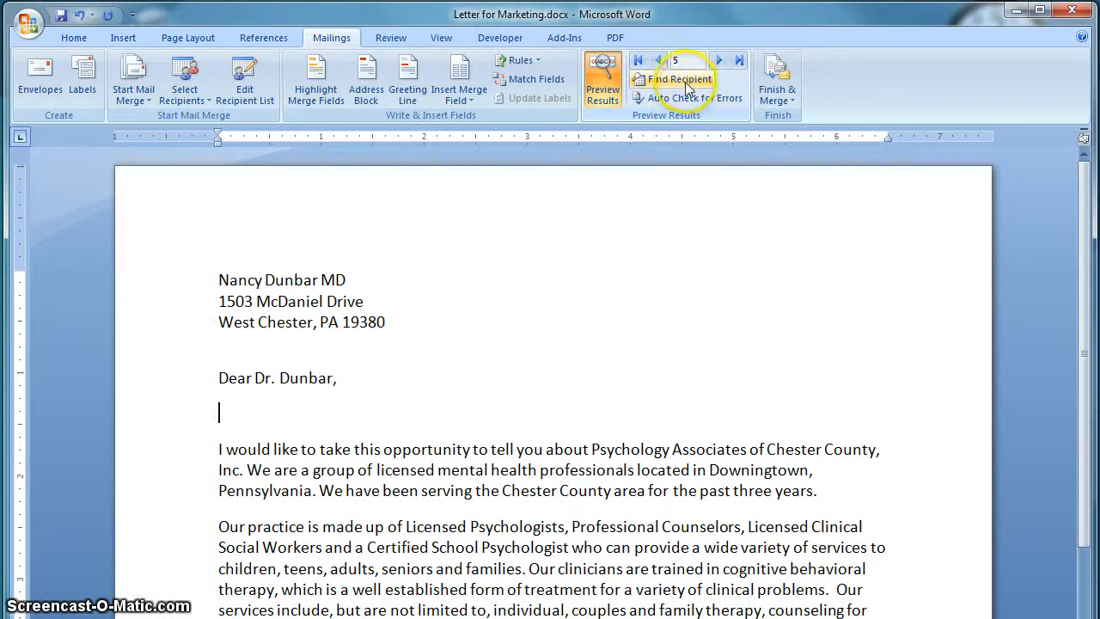
{"action": "left_click", "coordinate": [658, 61]}
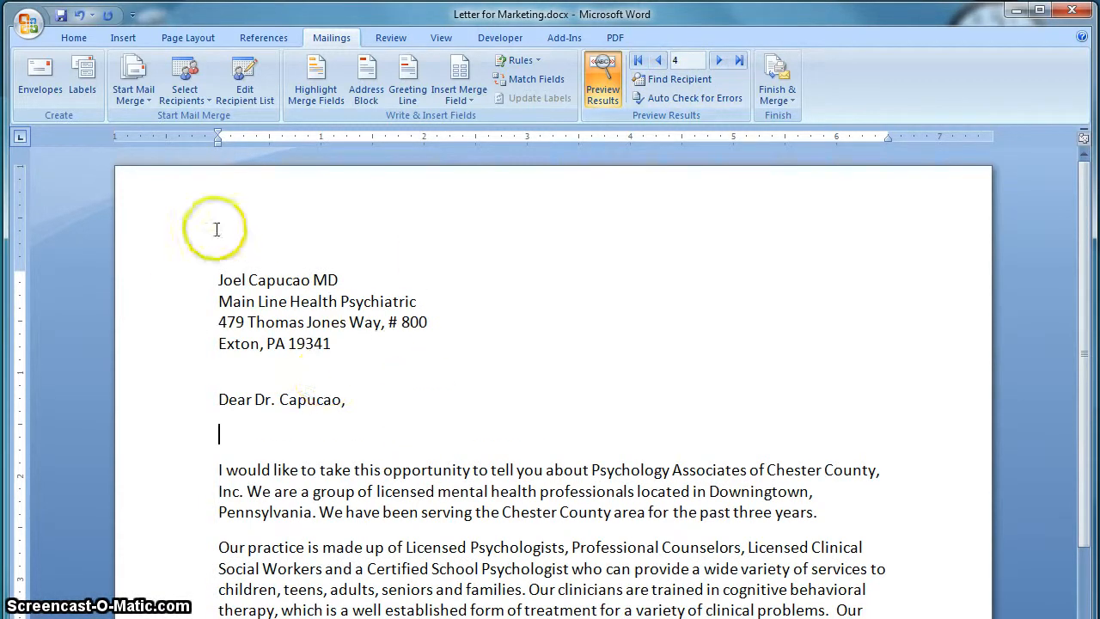
{"action": "scroll", "coordinate": [481, 313], "scroll_direction": "down", "scroll_amount": 1}
{"action": "scroll", "coordinate": [490, 318], "scroll_direction": "up", "scroll_amount": 1}
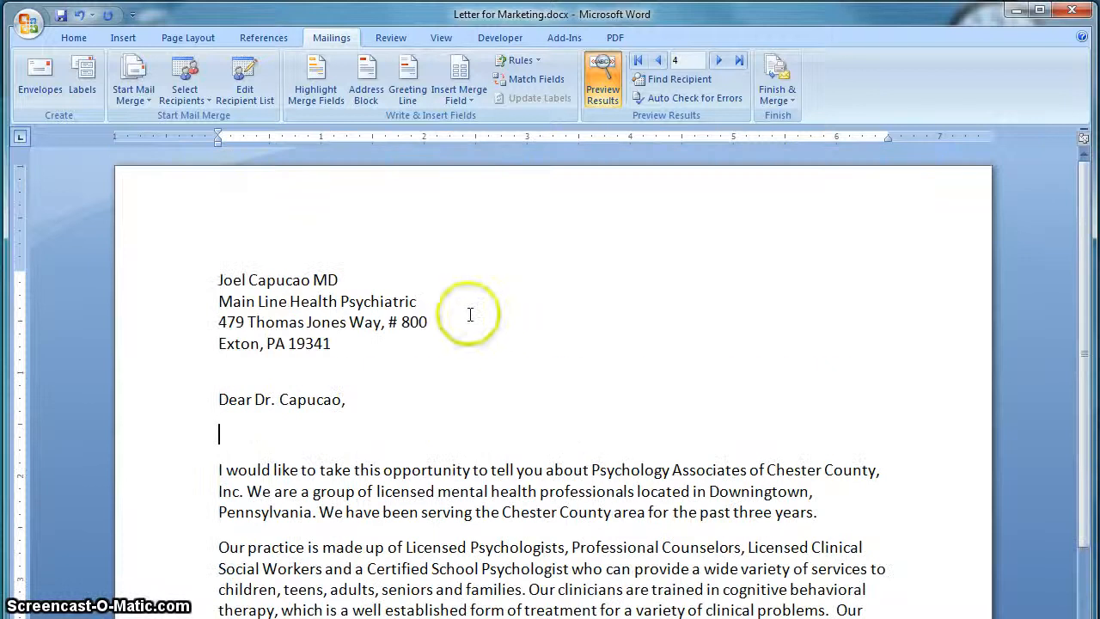
- Examine the finish and merge choices and the print options for the merged letters, leaving them without printing
{"action": "left_click", "coordinate": [782, 100]}
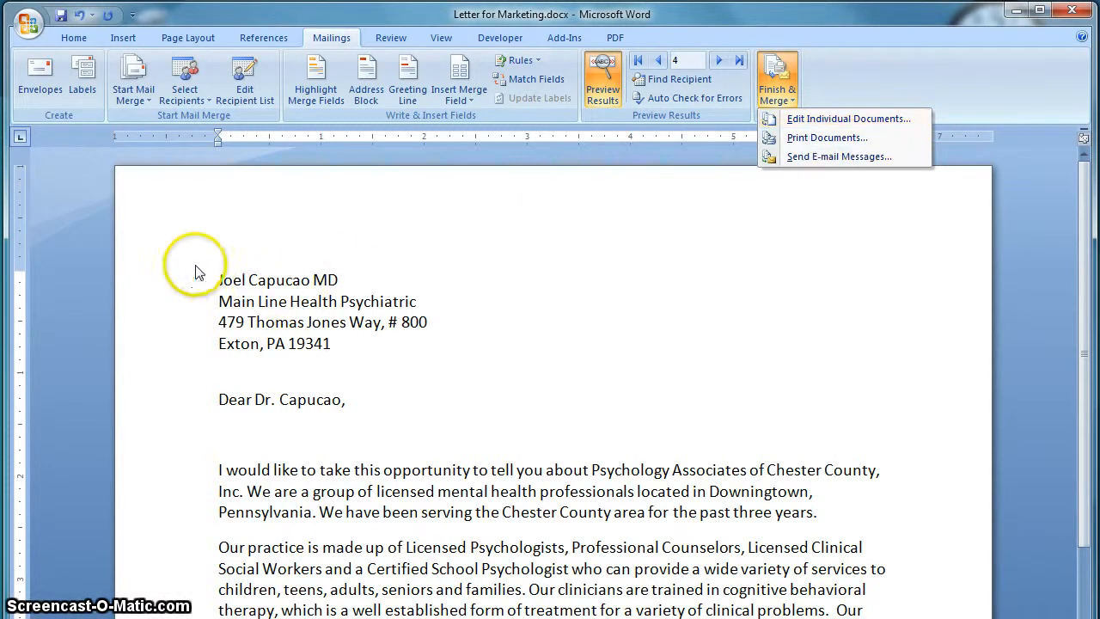
{"action": "left_click", "coordinate": [452, 373]}
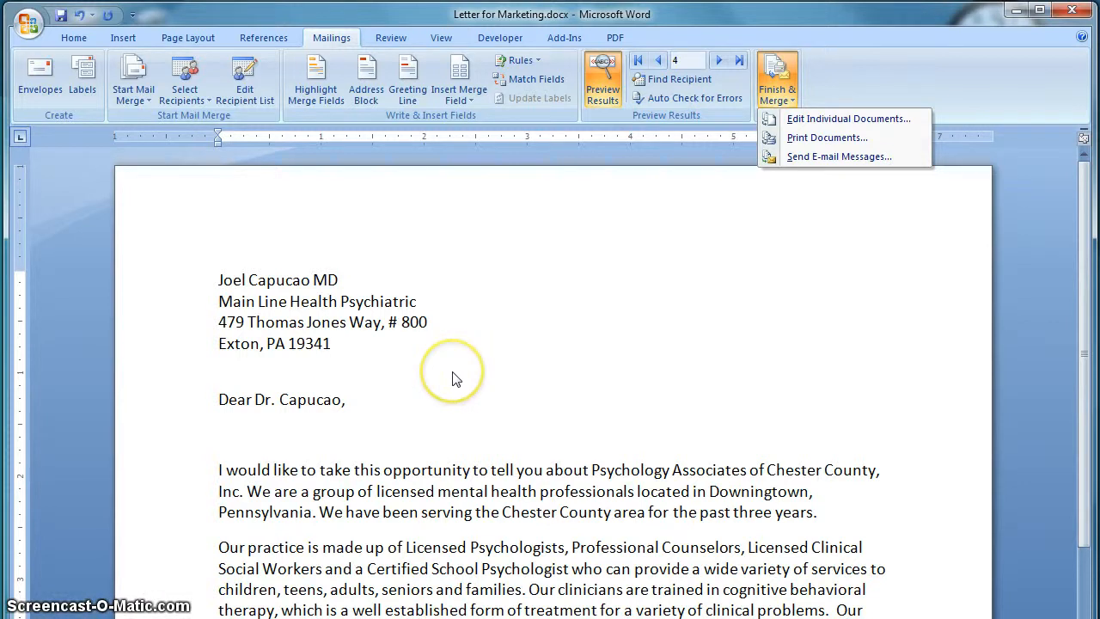
{"action": "left_click", "coordinate": [781, 142]}
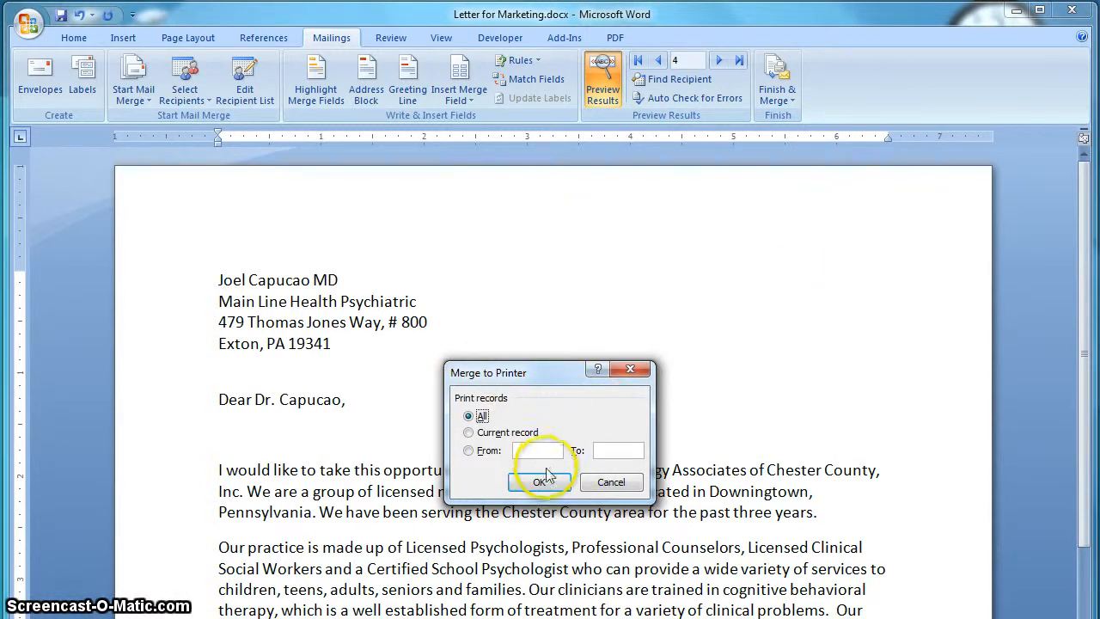
{"action": "left_click", "coordinate": [611, 482]}
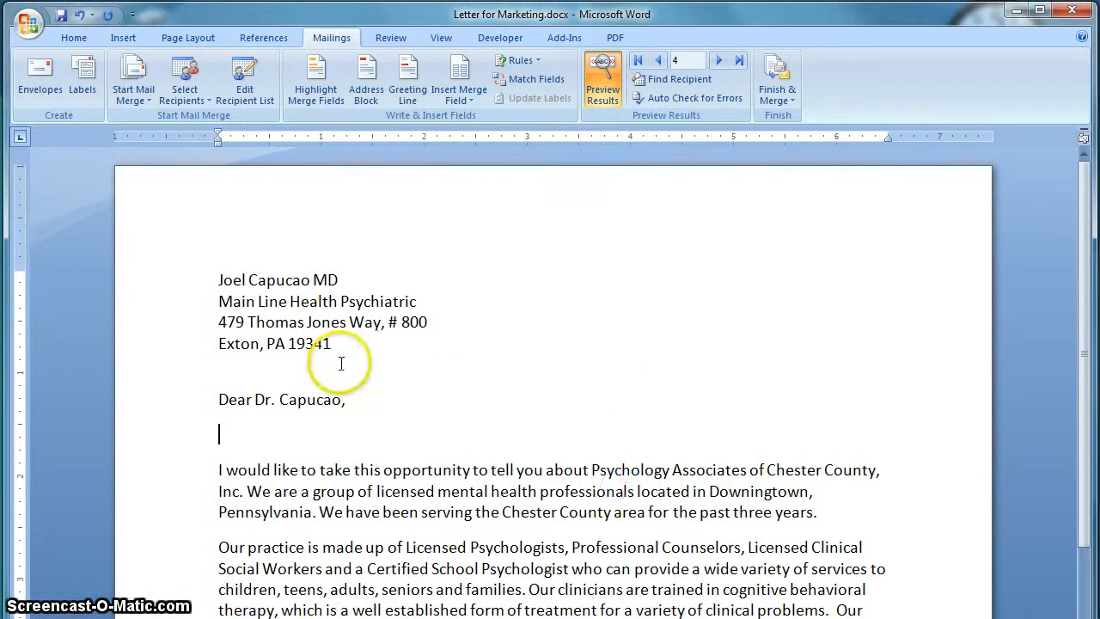